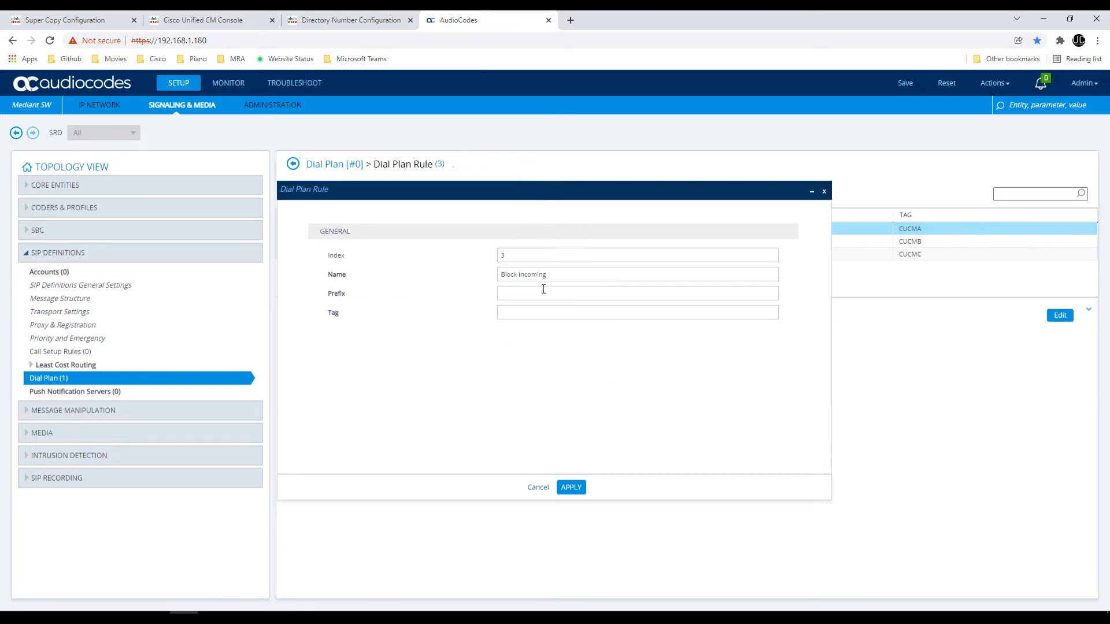
# Set the Block Incoming rule's prefix to the external caller's full phone number and check it against the network topology picture
pyautogui.click(542, 292)
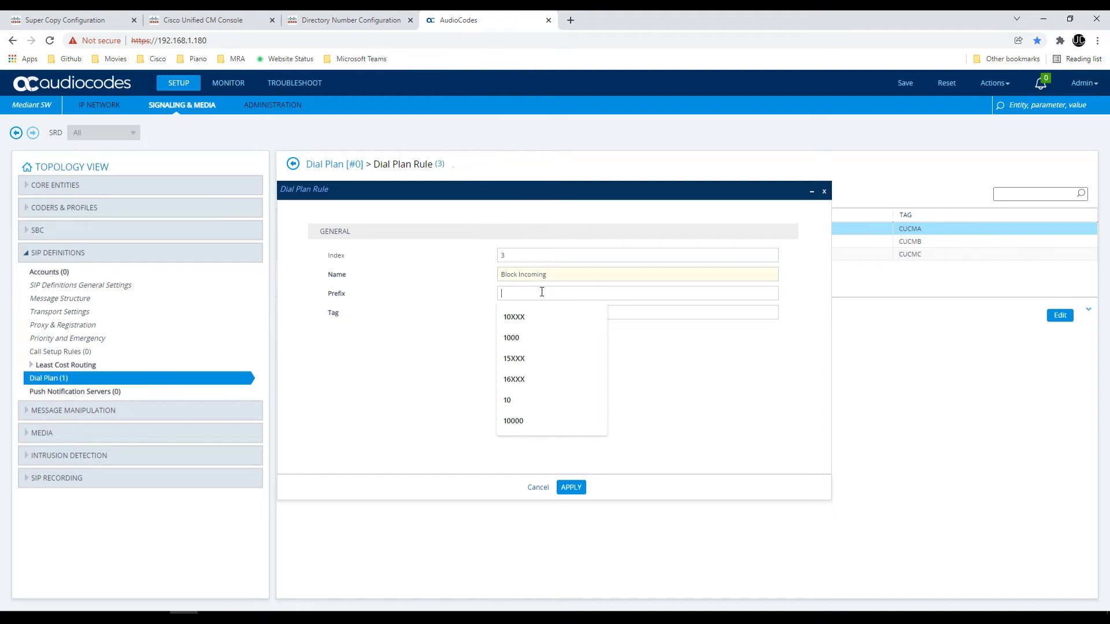
pyautogui.write('9')
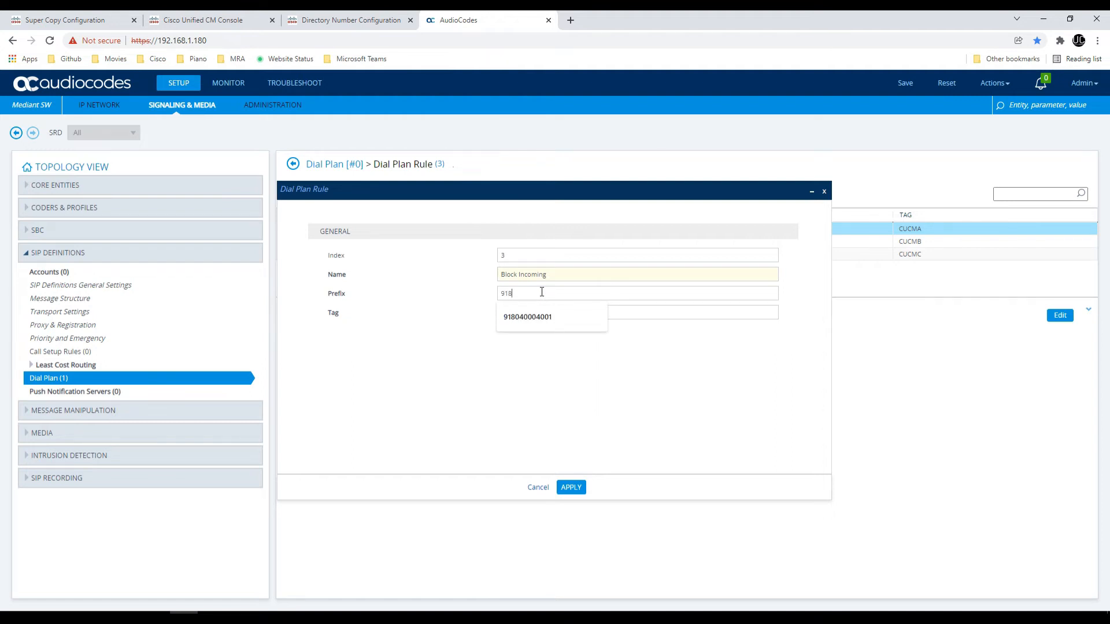
pyautogui.write('18')
pyautogui.press('Down')
pyautogui.press('Return')
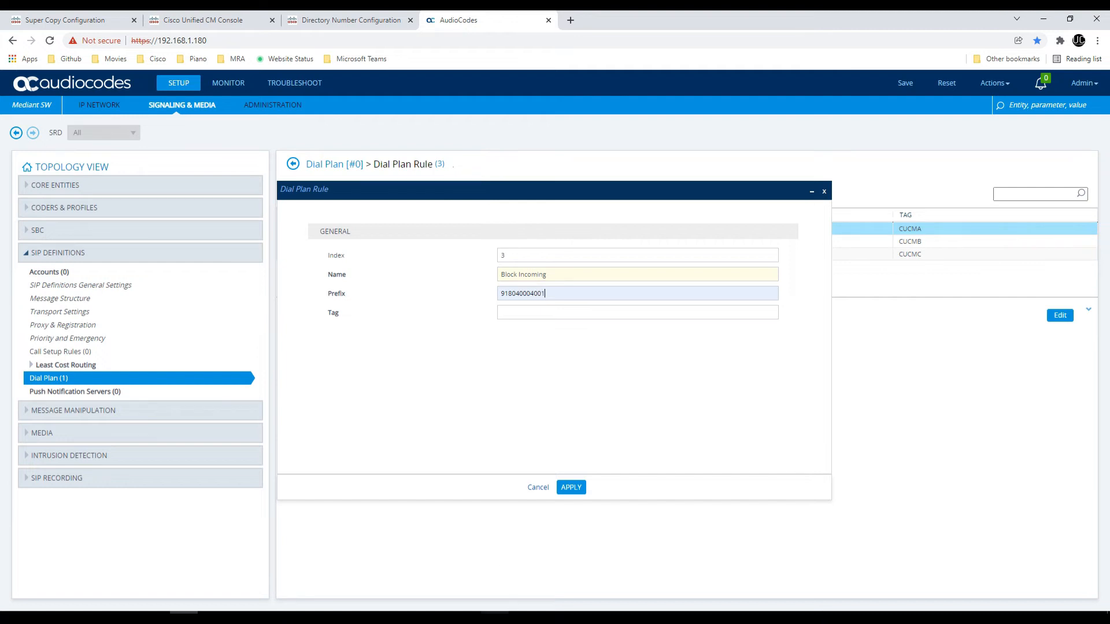
pyautogui.click(495, 616)
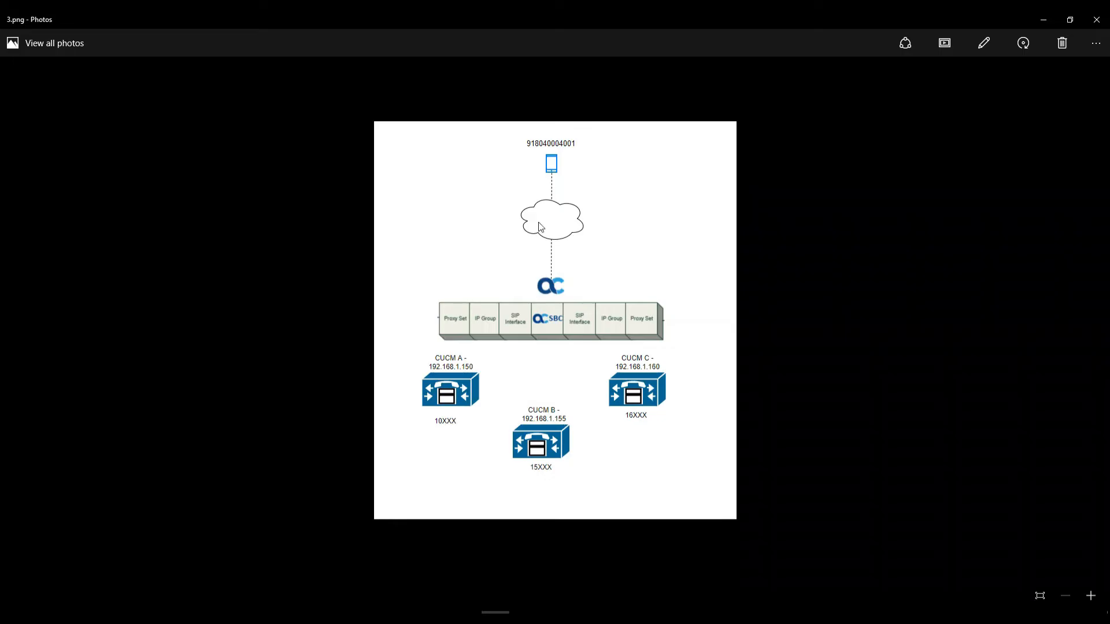
pyautogui.click(1044, 20)
pyautogui.moveTo(550, 300); pyautogui.dragTo(488, 297)
# Set the dial plan rule's tag to Block and apply the rule
pyautogui.click(511, 311)
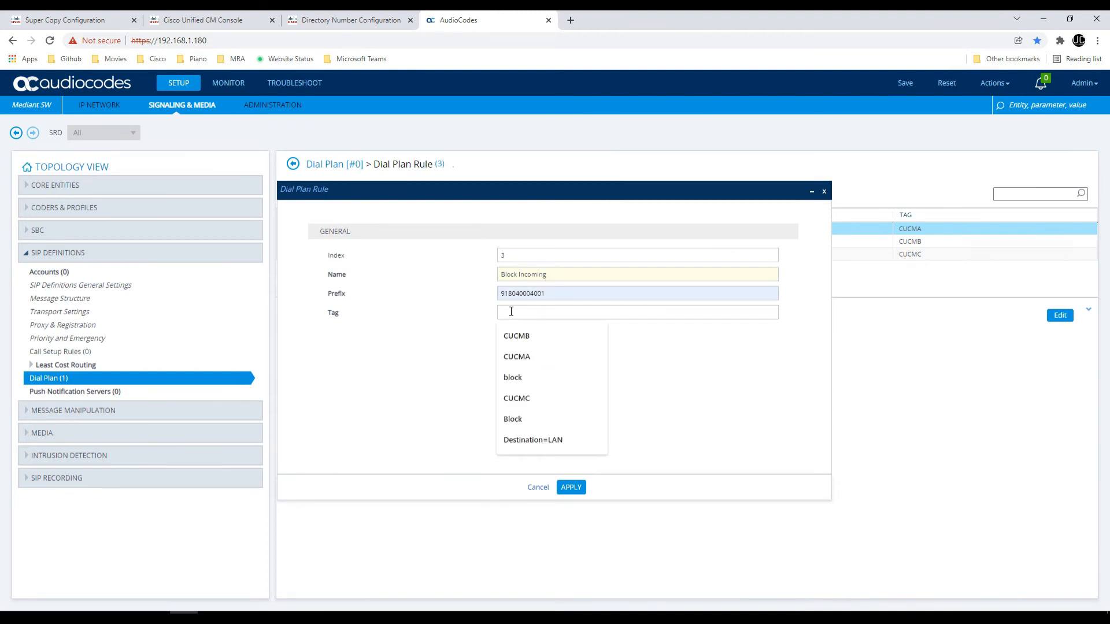
pyautogui.write('Block')
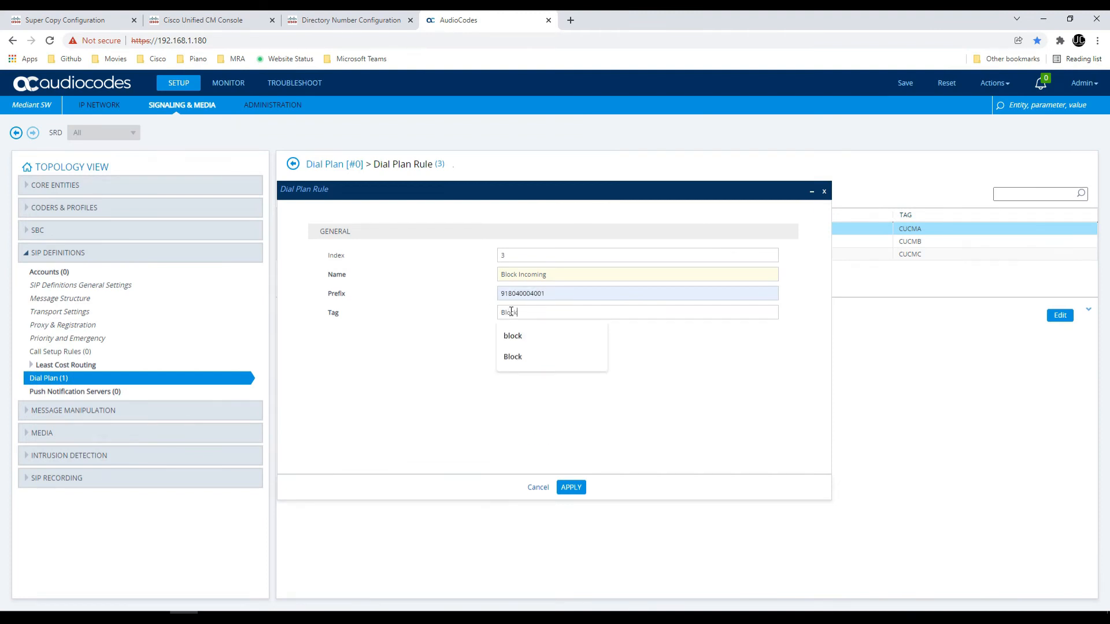
pyautogui.click(701, 335)
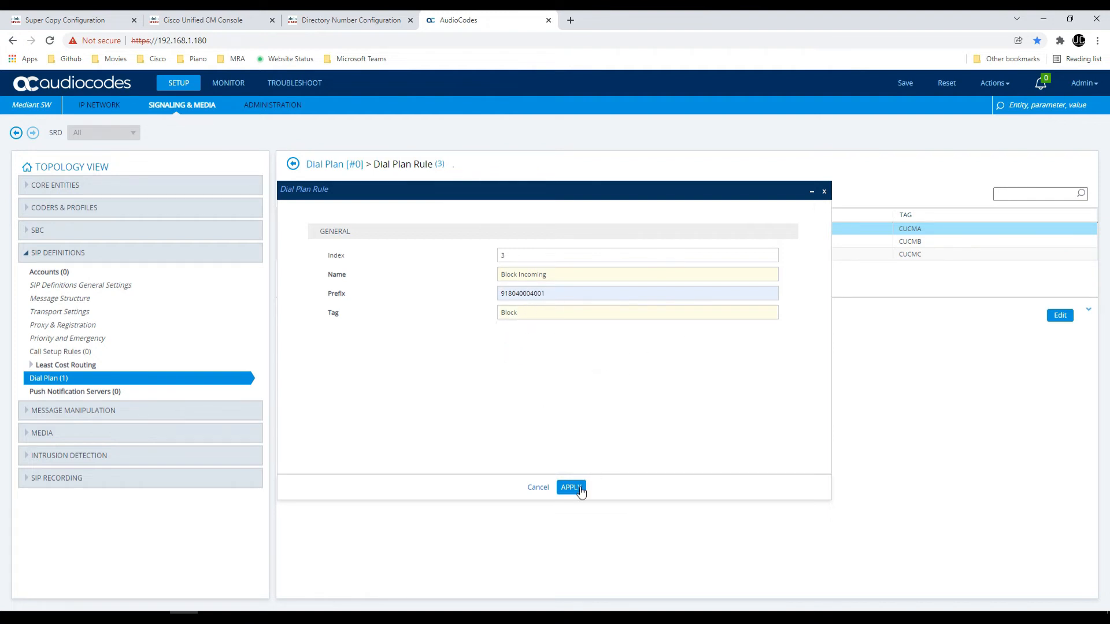
pyautogui.click(581, 492)
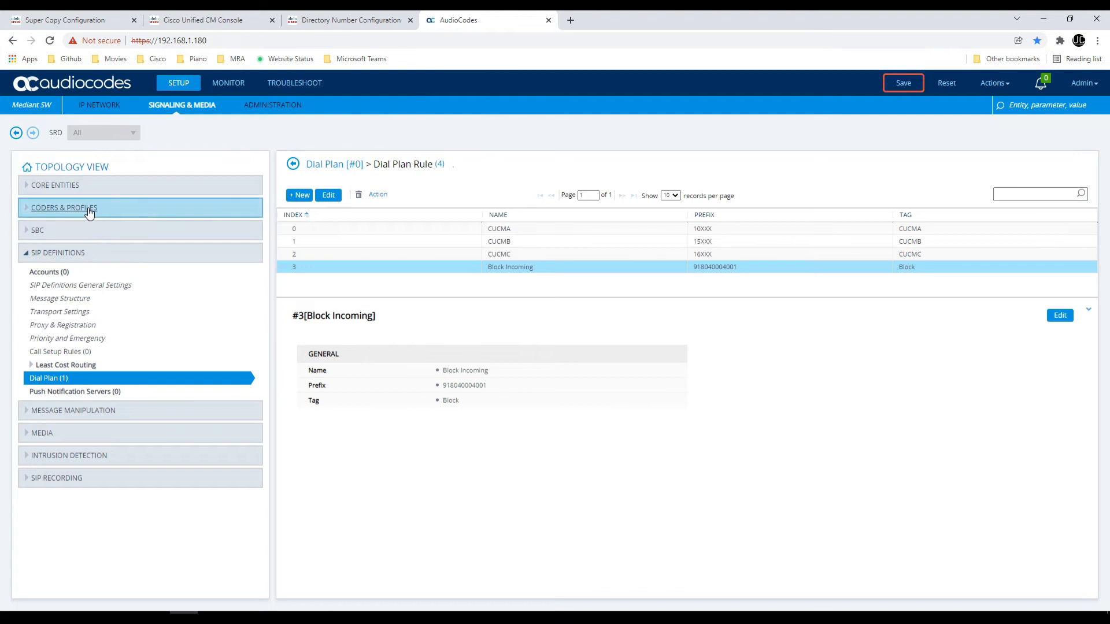
# Create a new SBC IP-to-IP routing rule named Block Incoming Calls
pyautogui.click(87, 230)
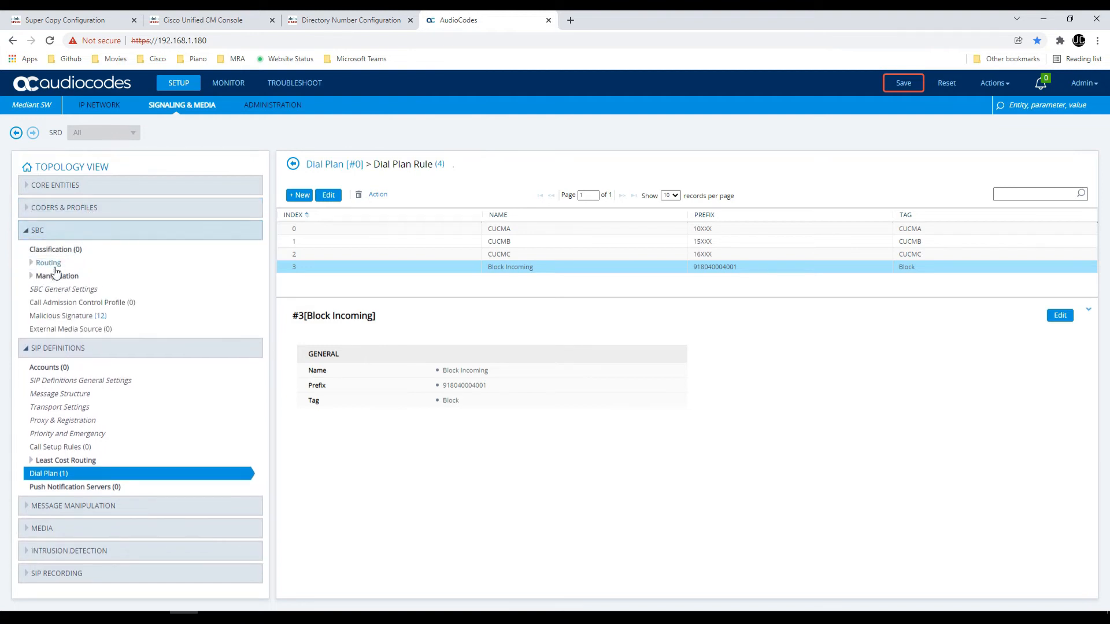
pyautogui.click(36, 264)
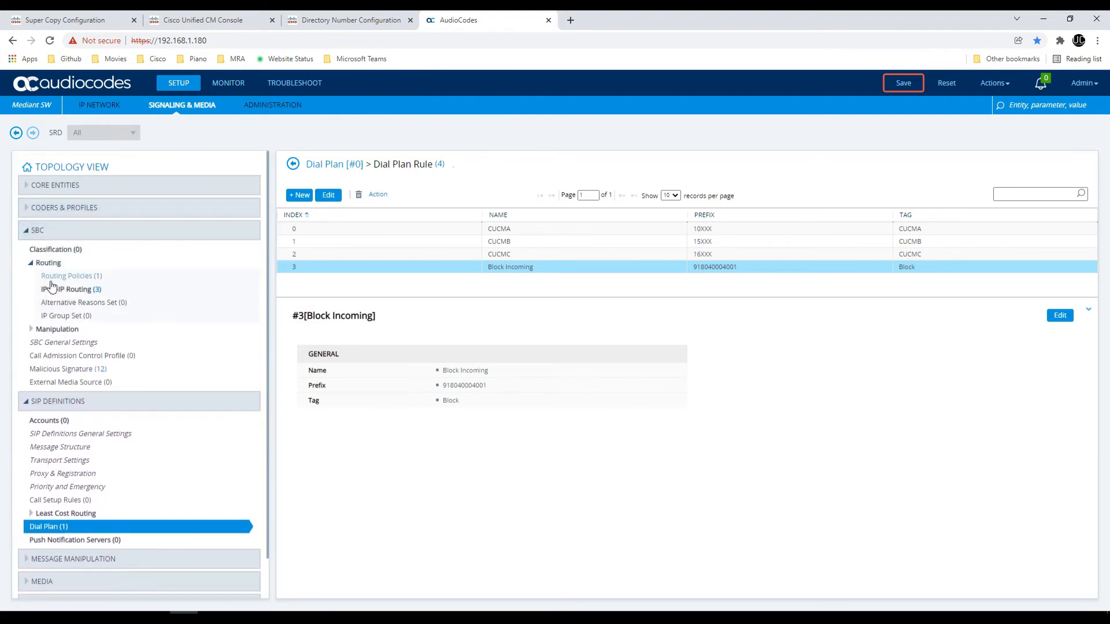
pyautogui.click(65, 289)
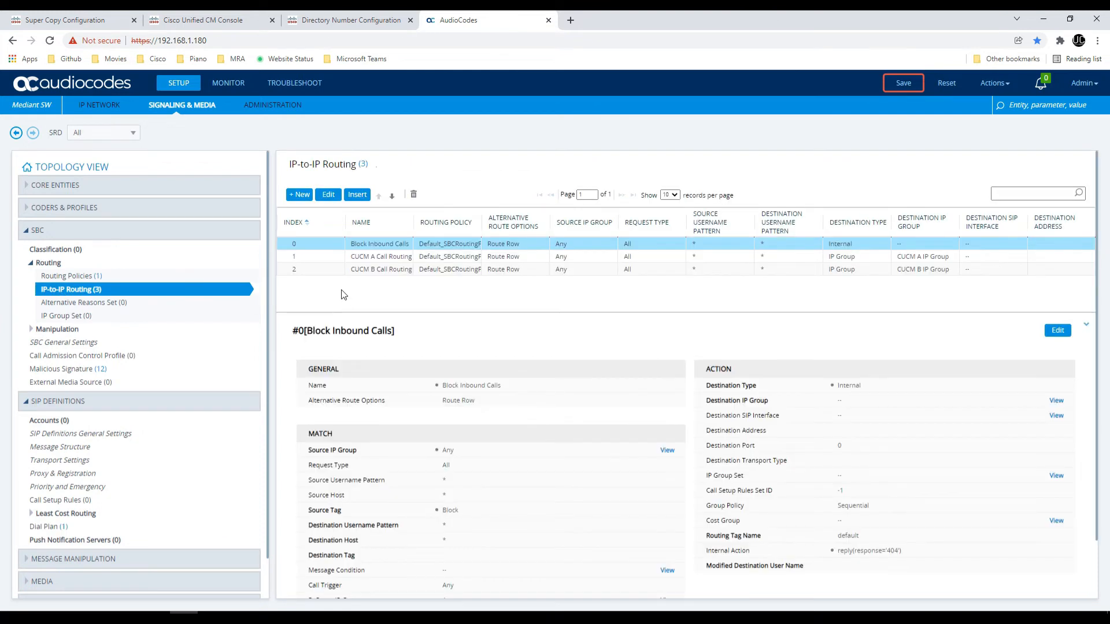
pyautogui.click(301, 195)
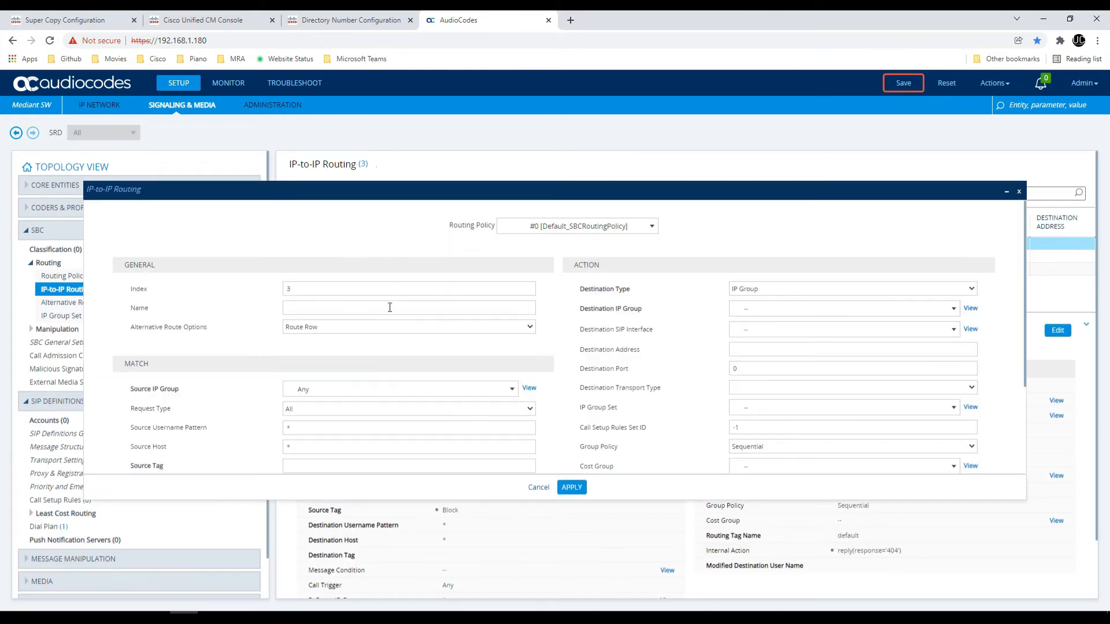
pyautogui.click(390, 307)
pyautogui.write('Bloc')
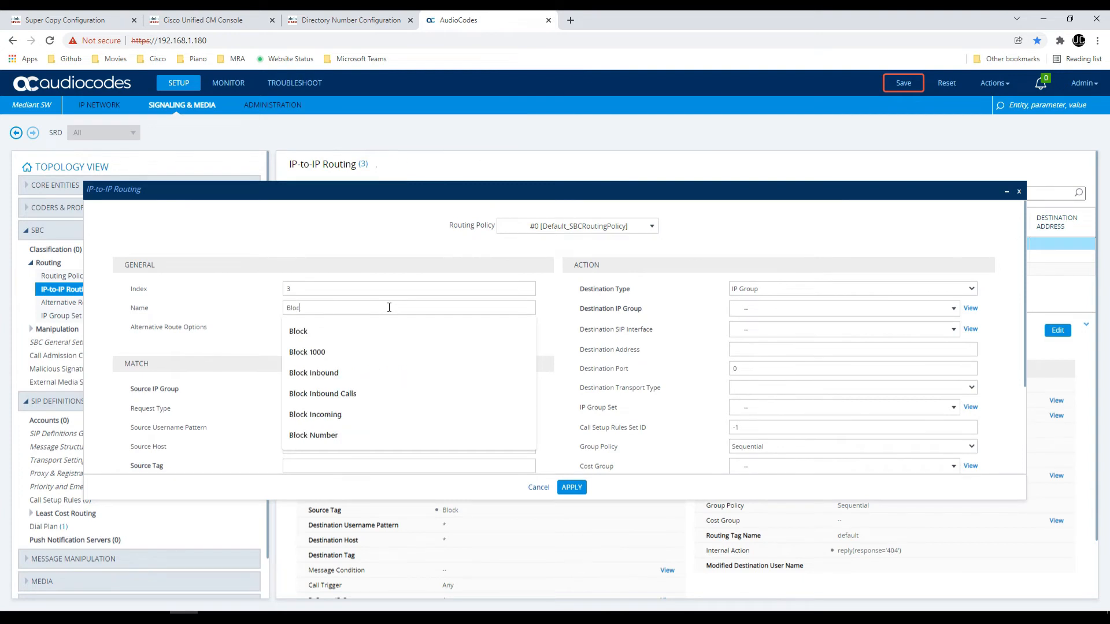
pyautogui.write('k Incoming C')
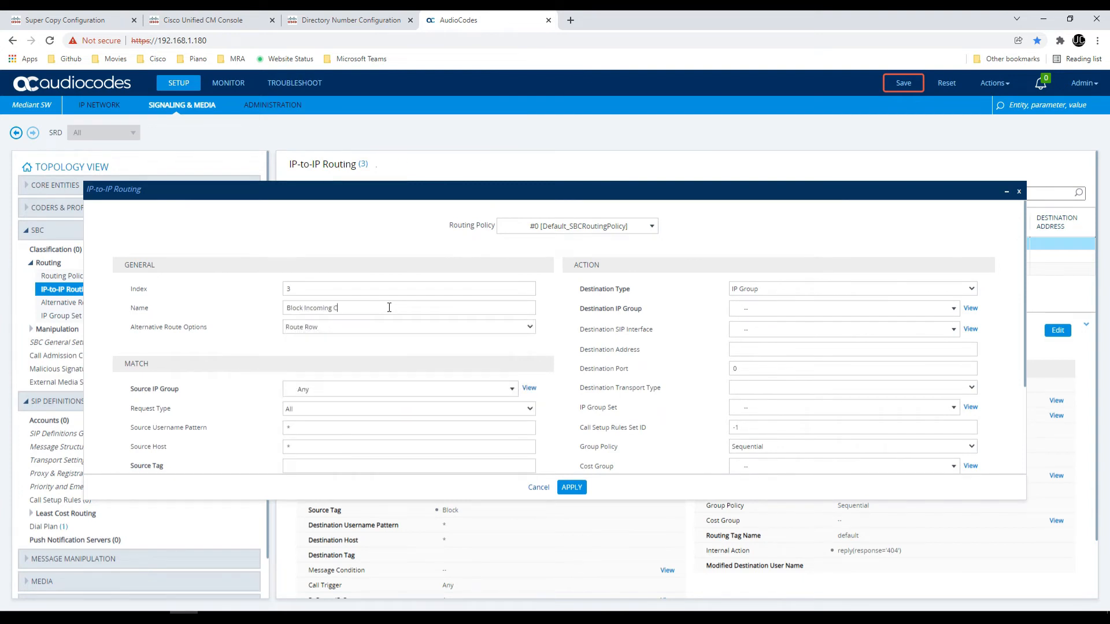
pyautogui.write('alls')
# Set the routing rule's Source Tag to Block and keep the Source IP Group as Any
pyautogui.scroll(-2, 383, 259)
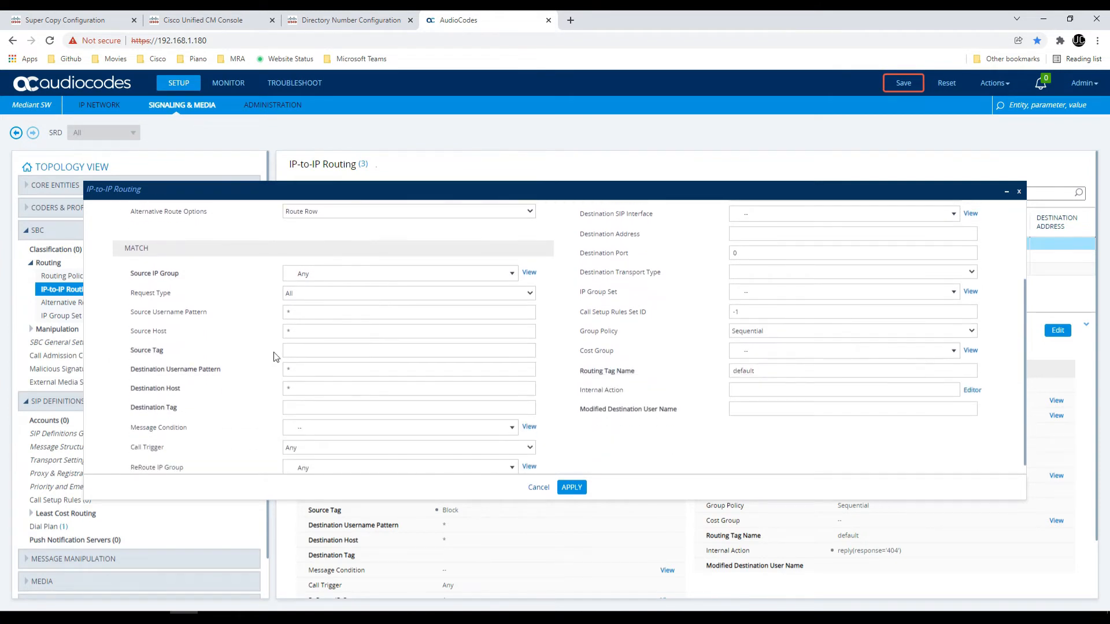
pyautogui.click(298, 351)
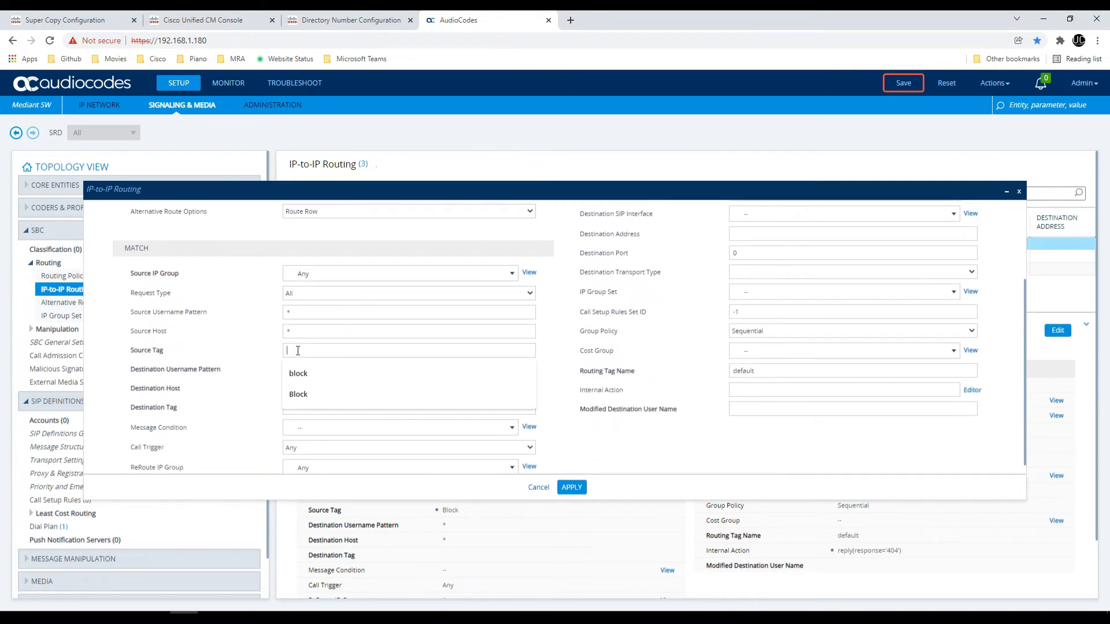
pyautogui.write('Block')
pyautogui.click(549, 322)
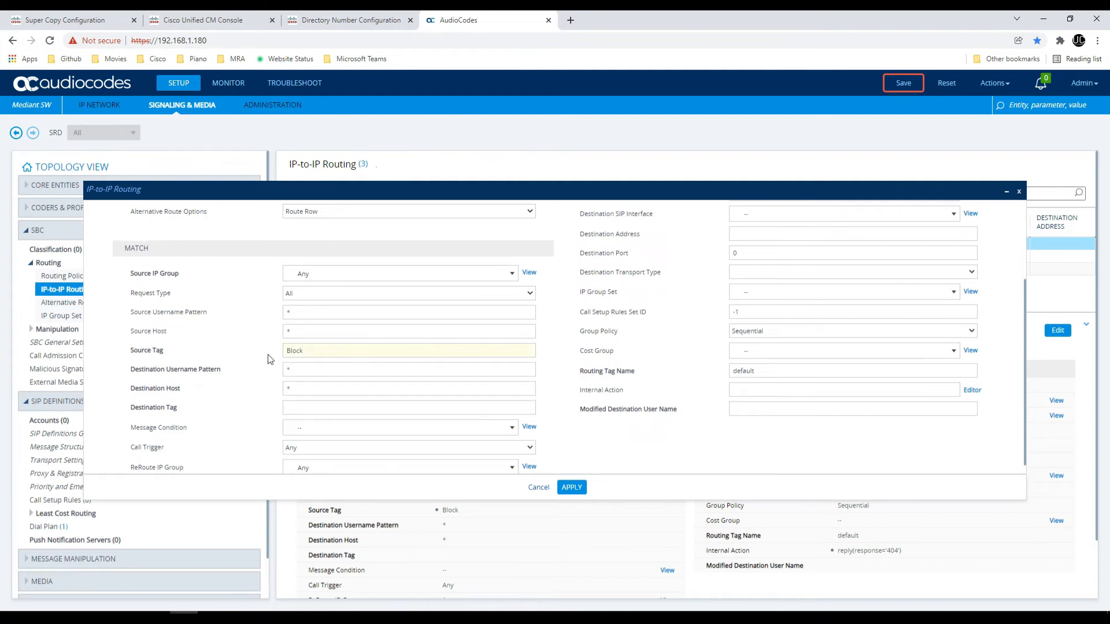
pyautogui.moveTo(305, 350); pyautogui.dragTo(264, 355)
pyautogui.click(554, 353)
pyautogui.moveTo(145, 274); pyautogui.dragTo(181, 275)
pyautogui.click(317, 278)
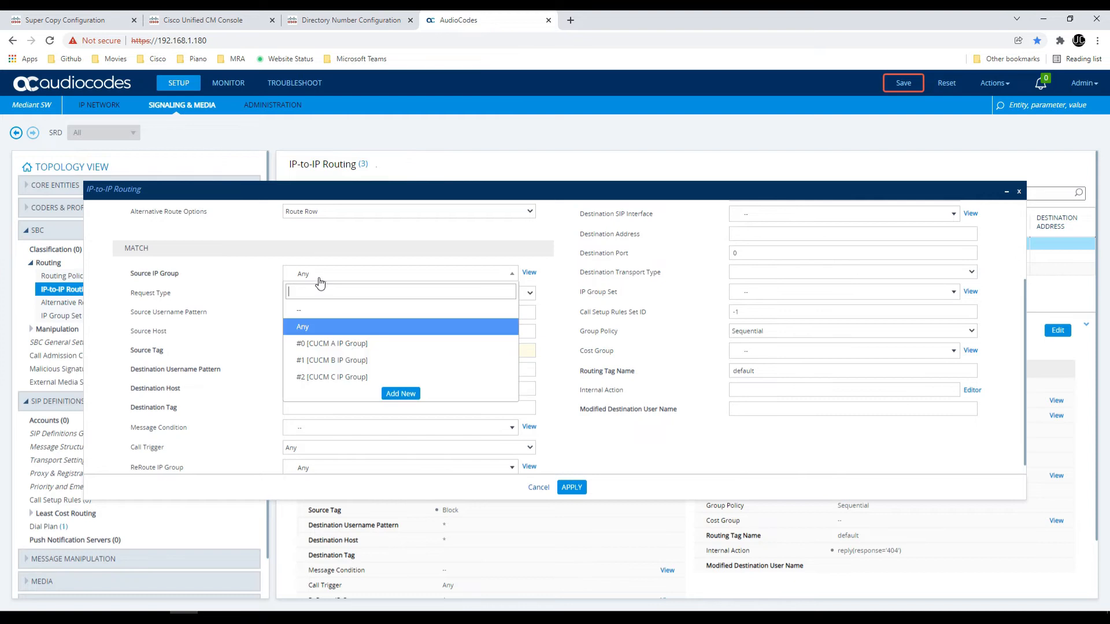
pyautogui.click(324, 277)
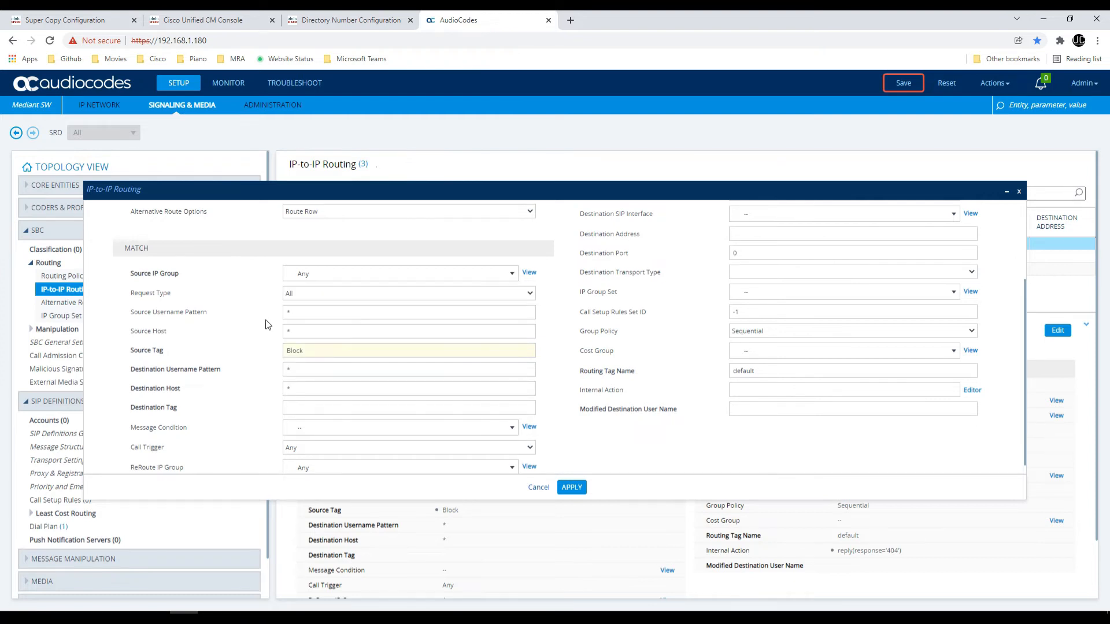
# Set the rule's Destination Type to Internal and Internal Action to reply(response='404'), and apply the rule
pyautogui.scroll(2, 730, 367)
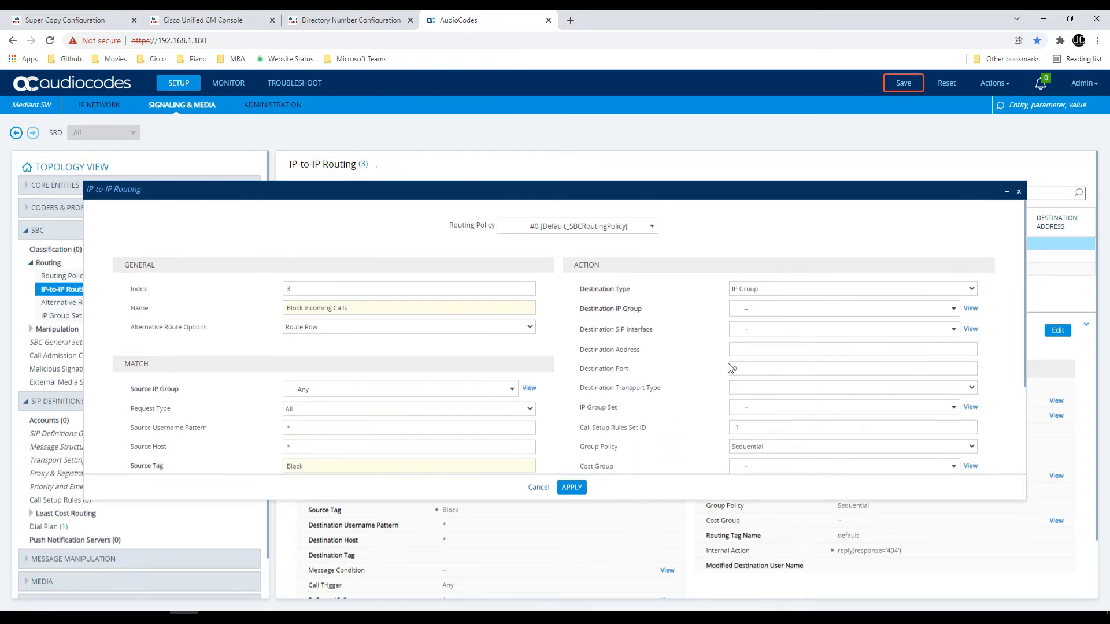
pyautogui.click(761, 294)
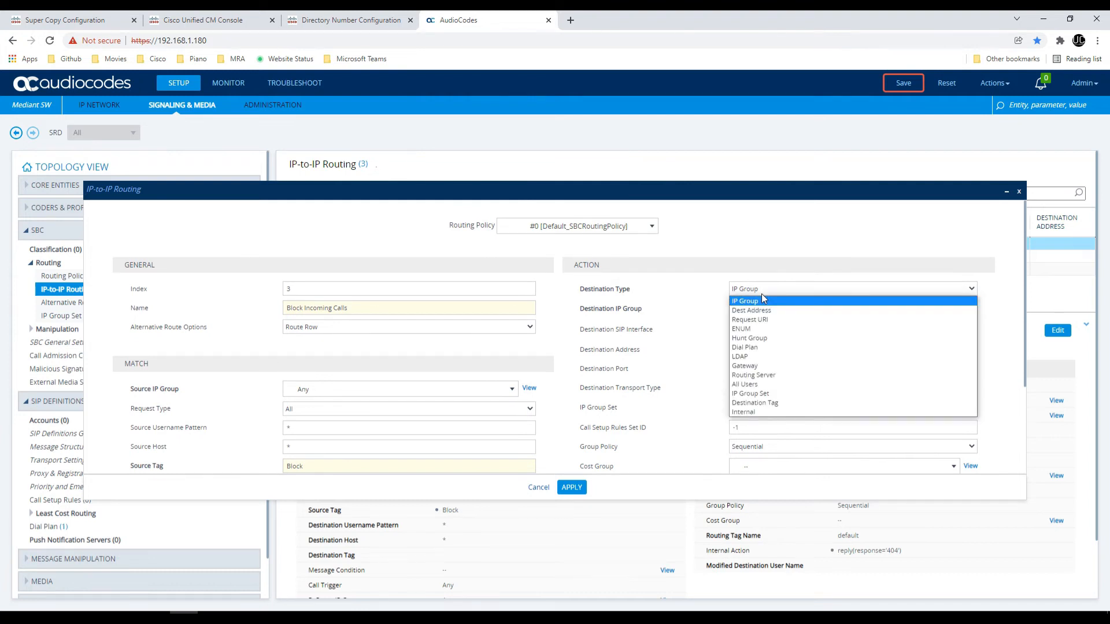
pyautogui.click(771, 413)
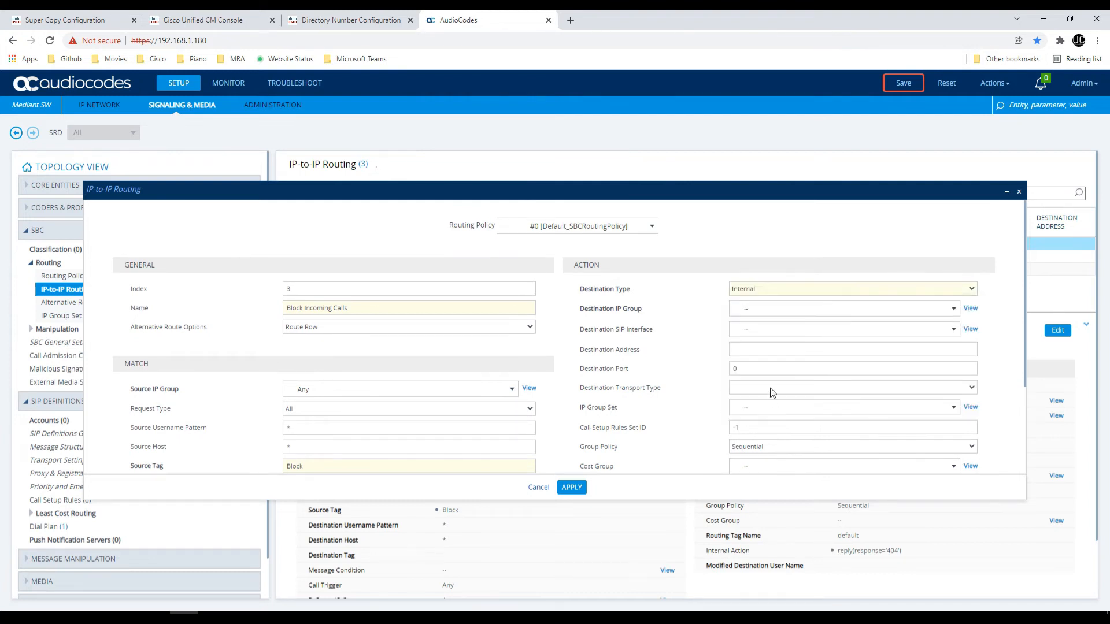
pyautogui.scroll(-2, 773, 391)
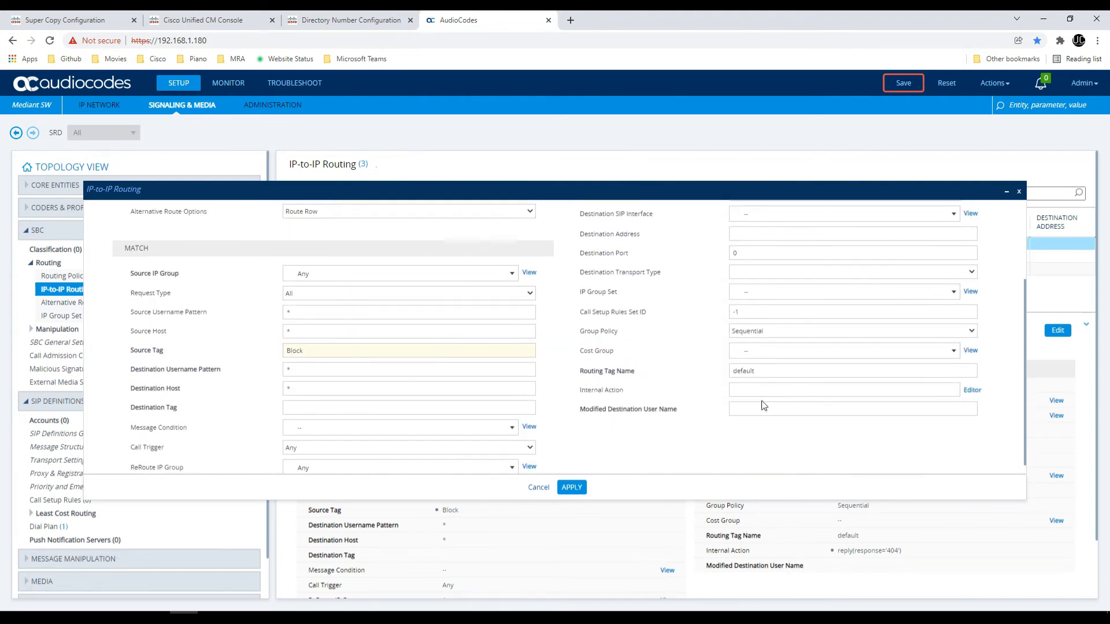
pyautogui.click(729, 392)
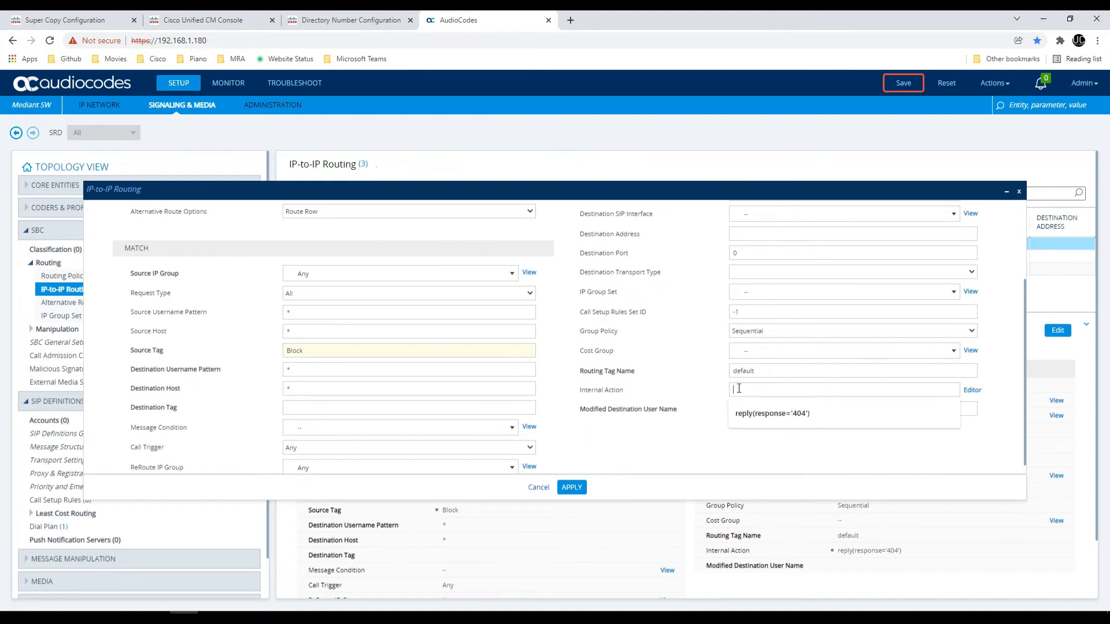
pyautogui.click(748, 418)
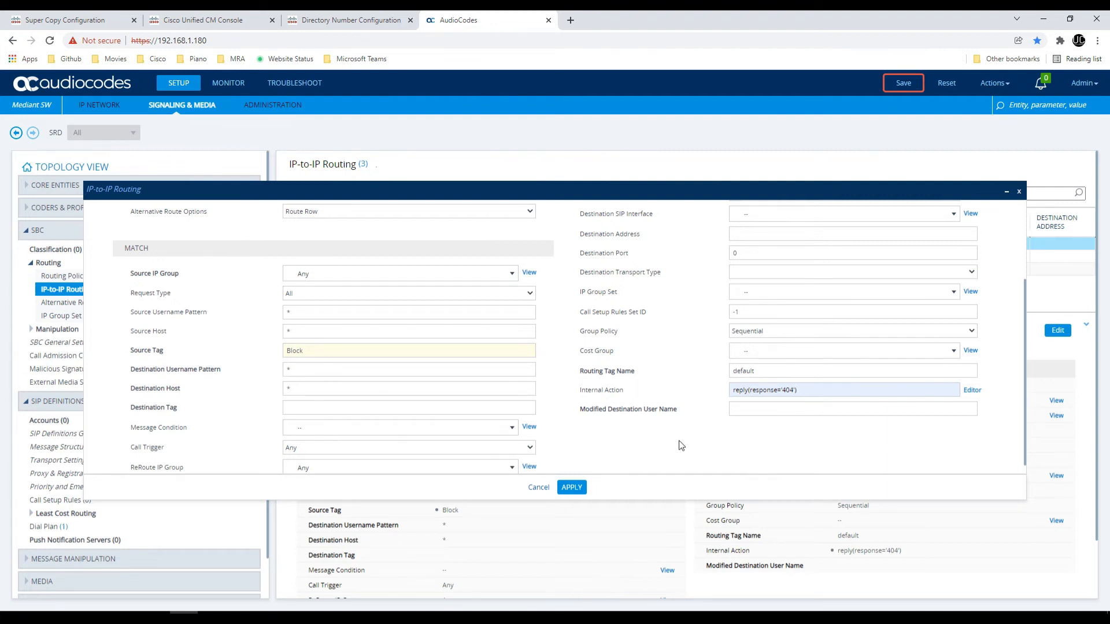
pyautogui.click(572, 487)
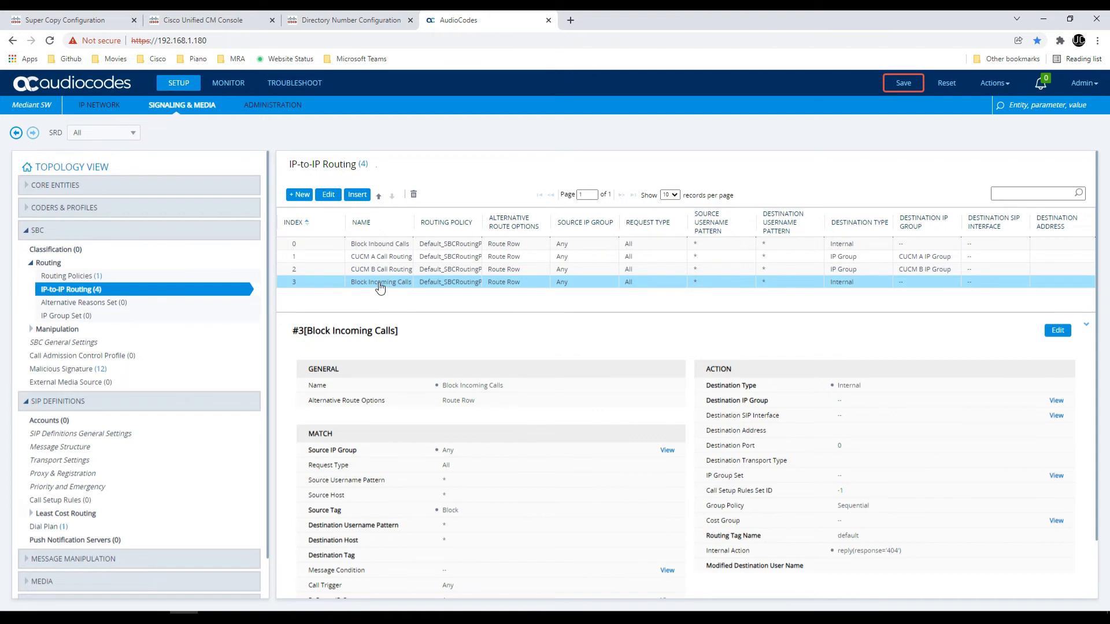
# Move the Block Incoming Calls rule to the top of the IP-to-IP Routing table and save the configuration
pyautogui.click(379, 198)
pyautogui.click(379, 198)
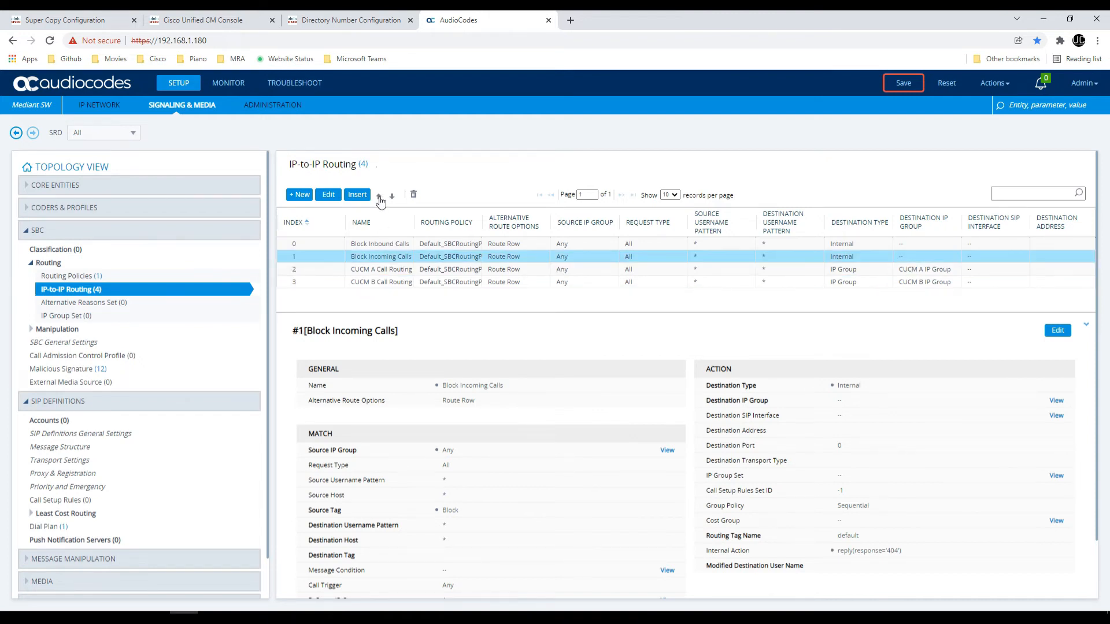
pyautogui.click(379, 197)
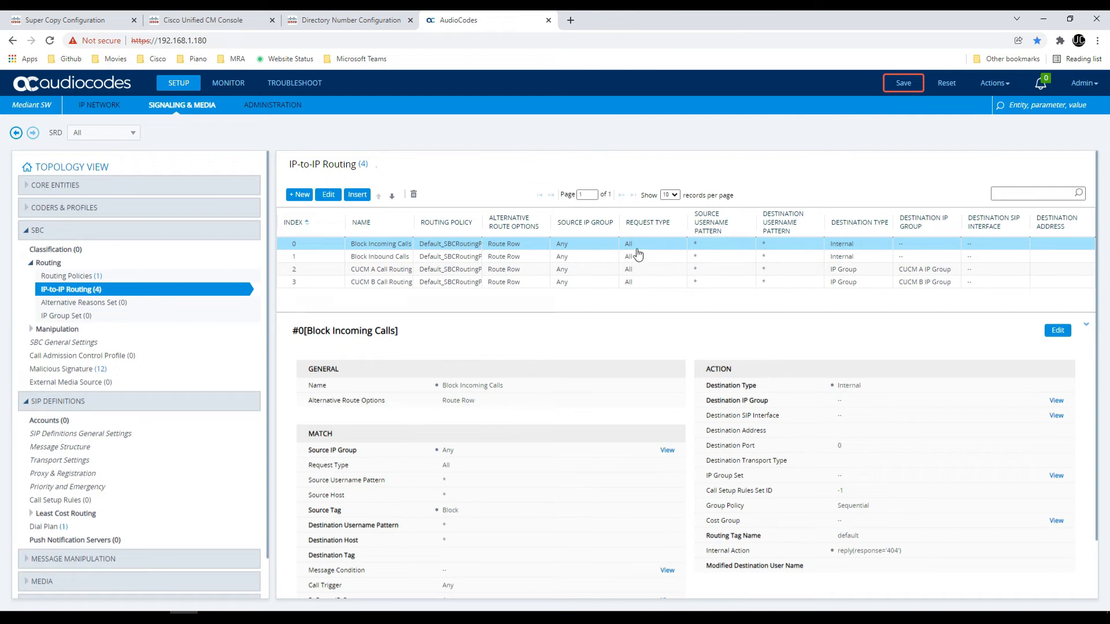
pyautogui.click(895, 90)
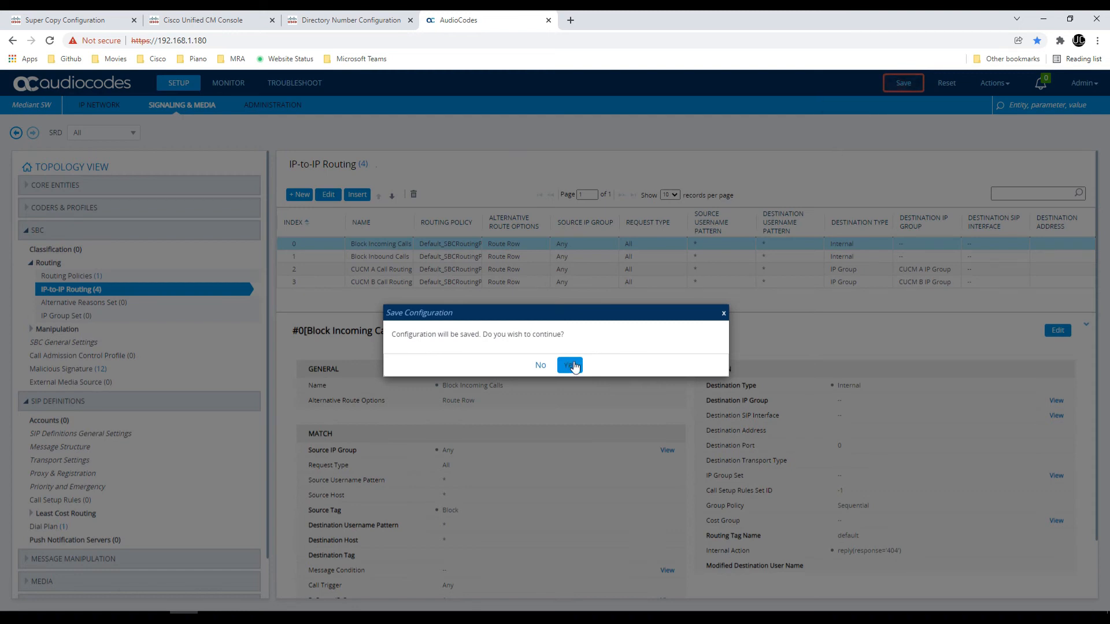
pyautogui.click(570, 365)
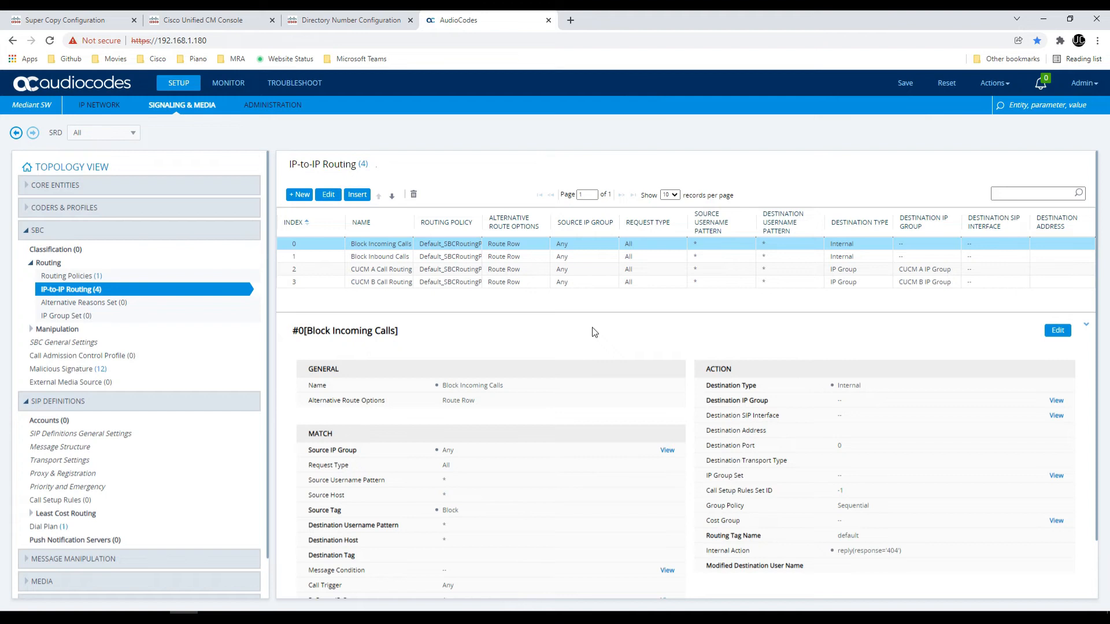
# Bring up both 3CXPhone softphones, place a test call from the blocked external phone to the other phone, and end it
pyautogui.click(412, 616)
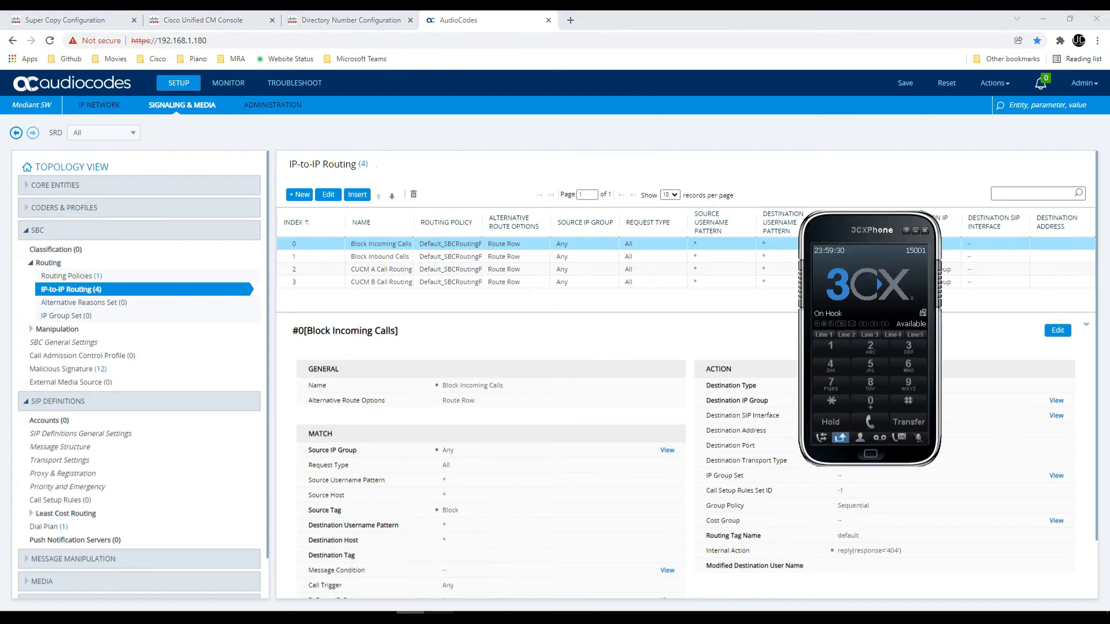
pyautogui.click(438, 617)
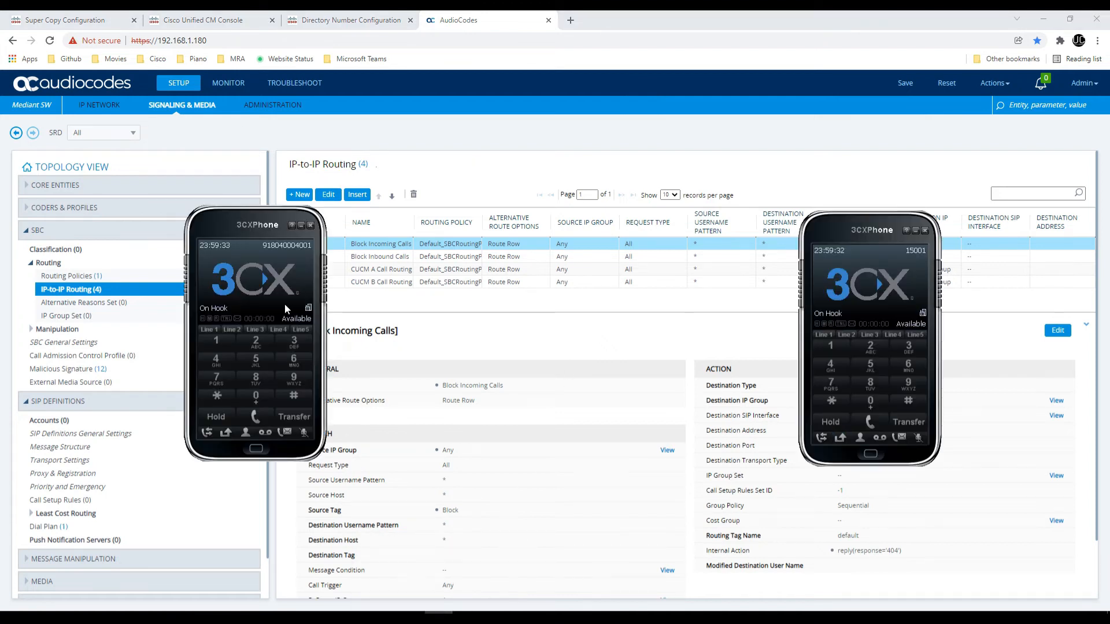
pyautogui.click(257, 416)
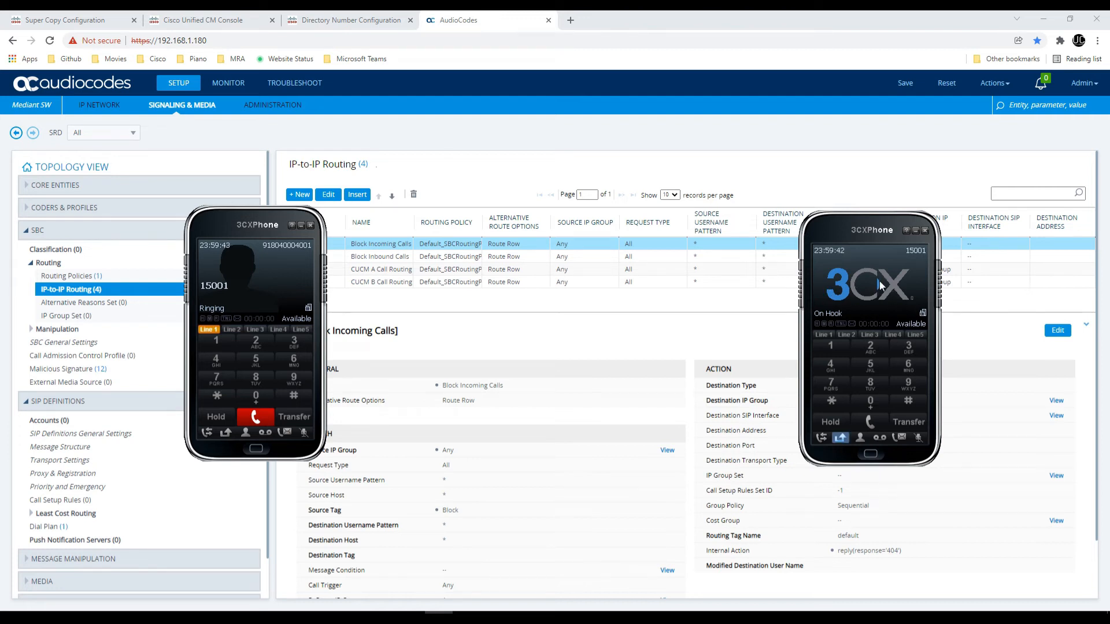
pyautogui.click(255, 417)
# Switch to Syslog Viewer, open the SIP Flow Diagram, and select the most recent test call
pyautogui.click(523, 616)
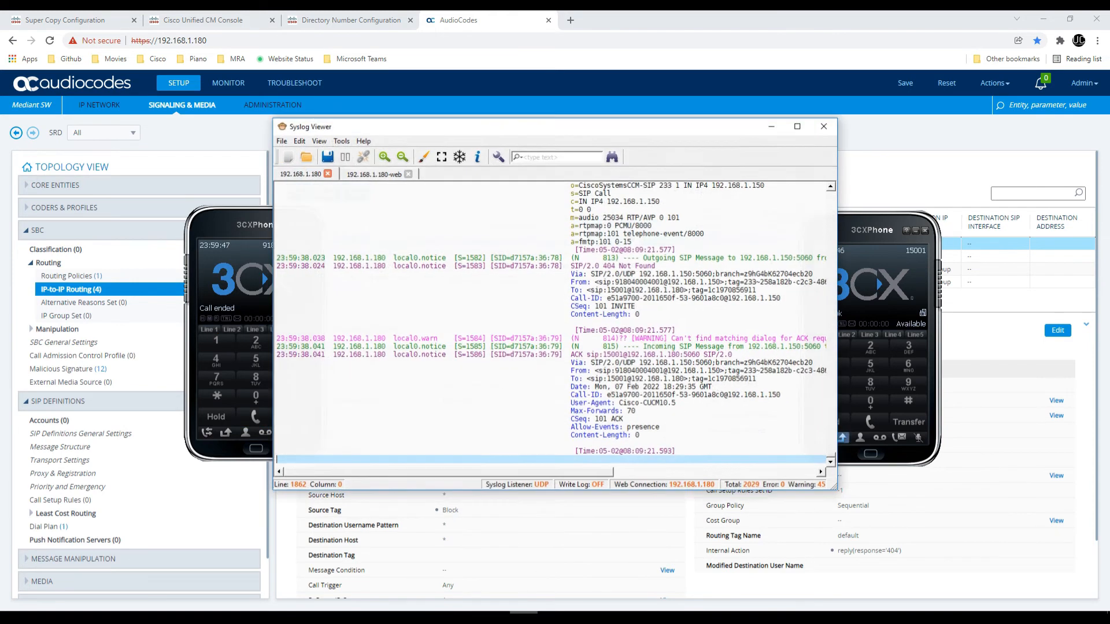
pyautogui.click(340, 139)
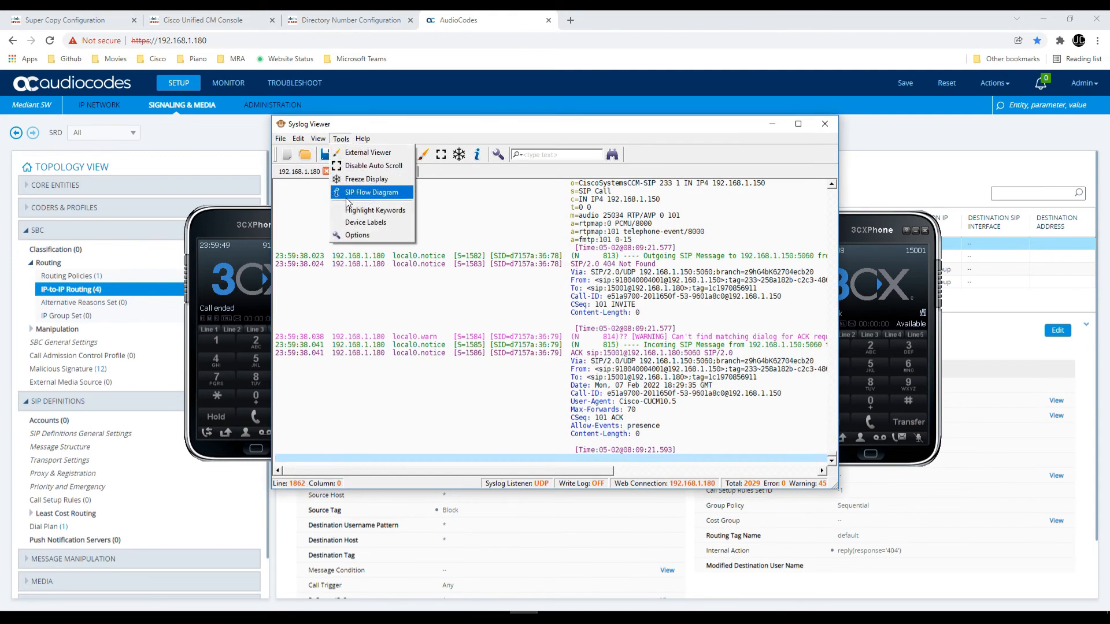
pyautogui.click(353, 191)
pyautogui.scroll(-4, 668, 271)
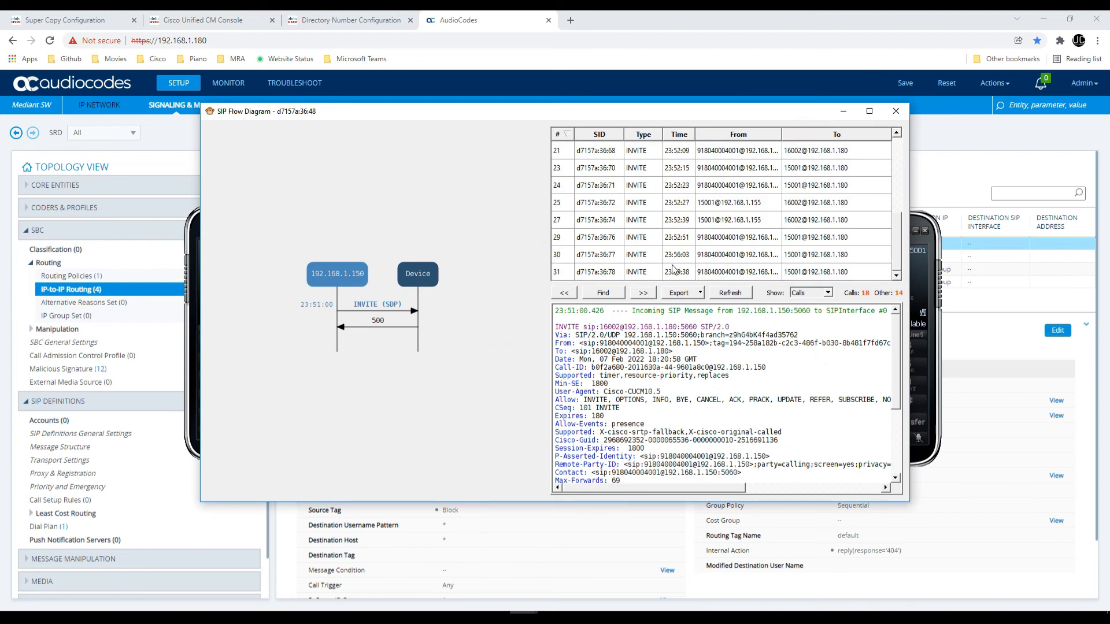
pyautogui.click(672, 272)
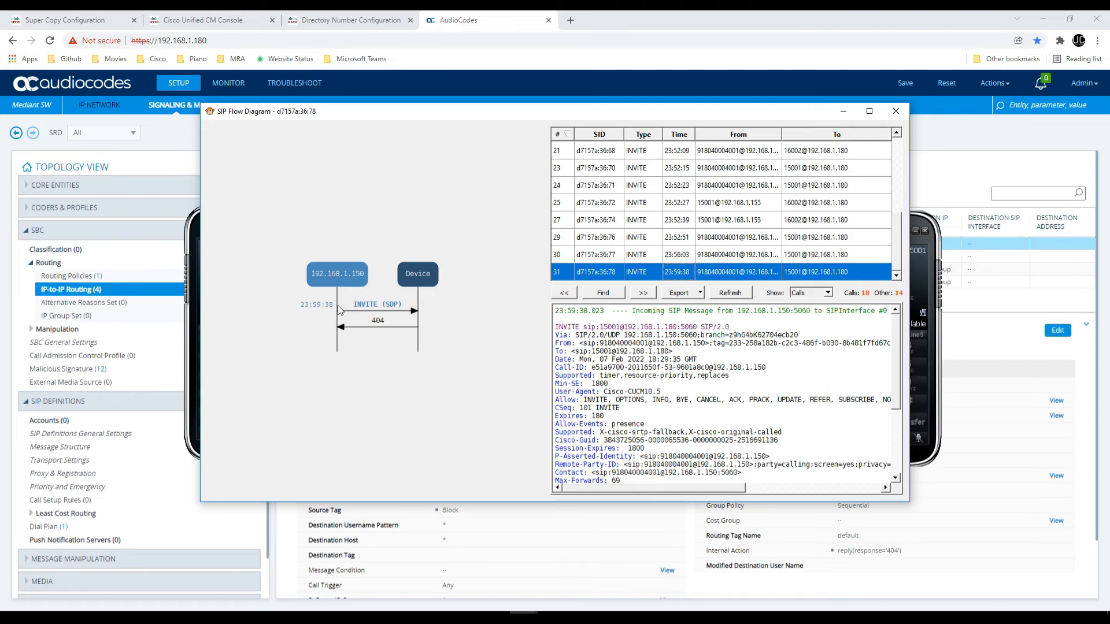
# Examine the test call's INVITE message, highlighting the caller number in the From header and reading through to the SDP body
pyautogui.click(373, 305)
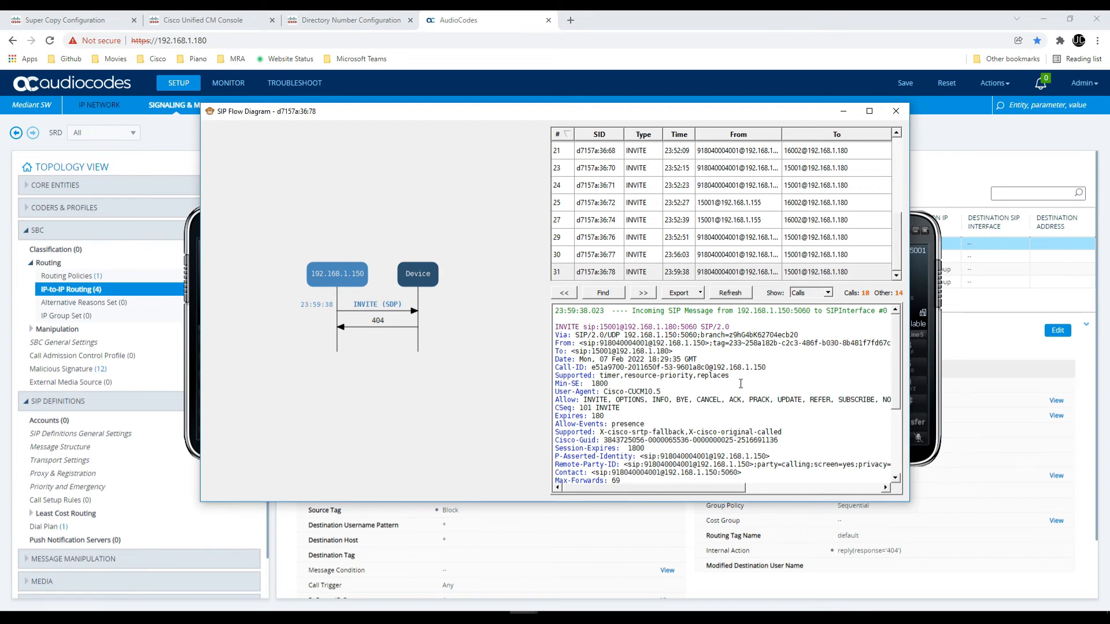
pyautogui.scroll(-3, 734, 382)
pyautogui.scroll(3, 711, 378)
pyautogui.moveTo(600, 327); pyautogui.dragTo(650, 342)
pyautogui.click(618, 333)
pyautogui.scroll(-1, 661, 363)
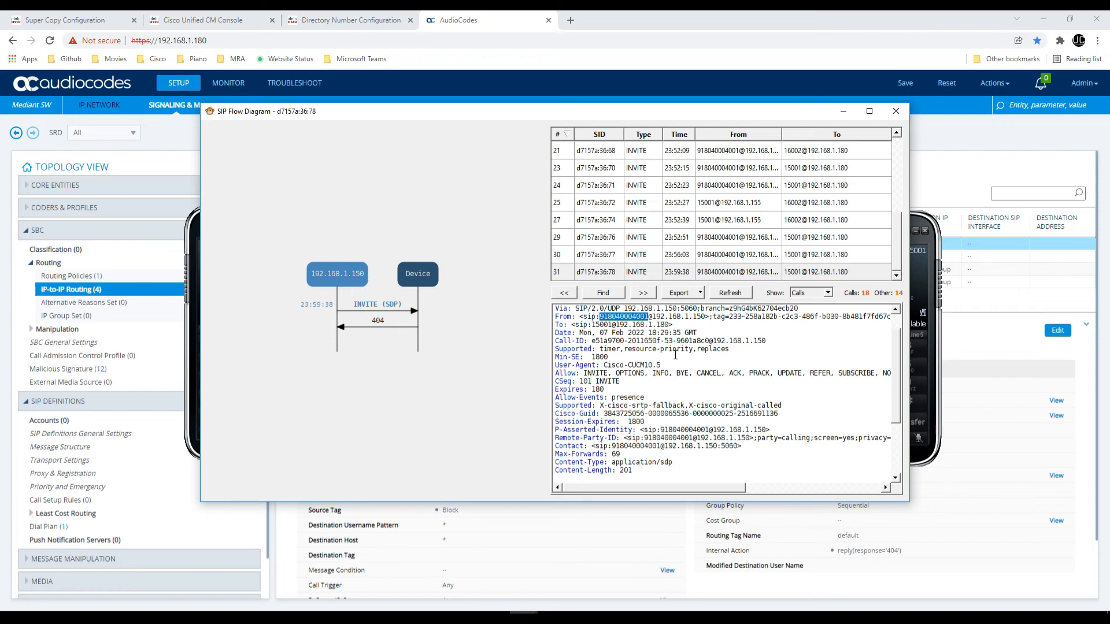
pyautogui.scroll(-3, 674, 355)
pyautogui.scroll(-1, 618, 354)
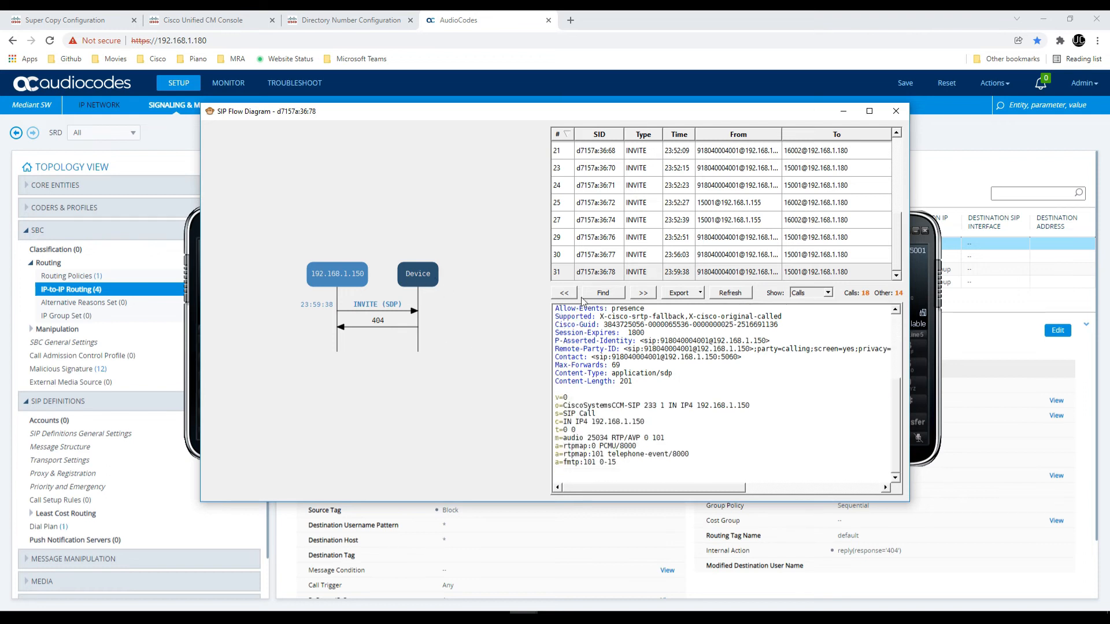
# Examine the 404 response message and its status text, and return to the IP-to-IP Routing page in the browser
pyautogui.click(399, 326)
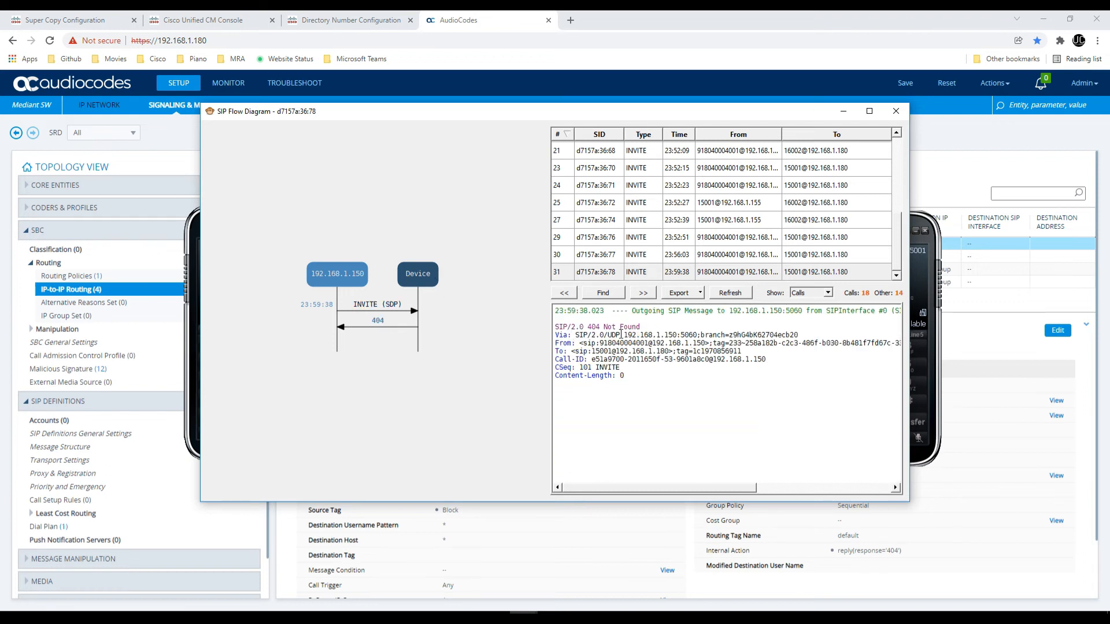
pyautogui.moveTo(587, 327); pyautogui.dragTo(640, 328)
pyautogui.click(196, 386)
pyautogui.click(927, 307)
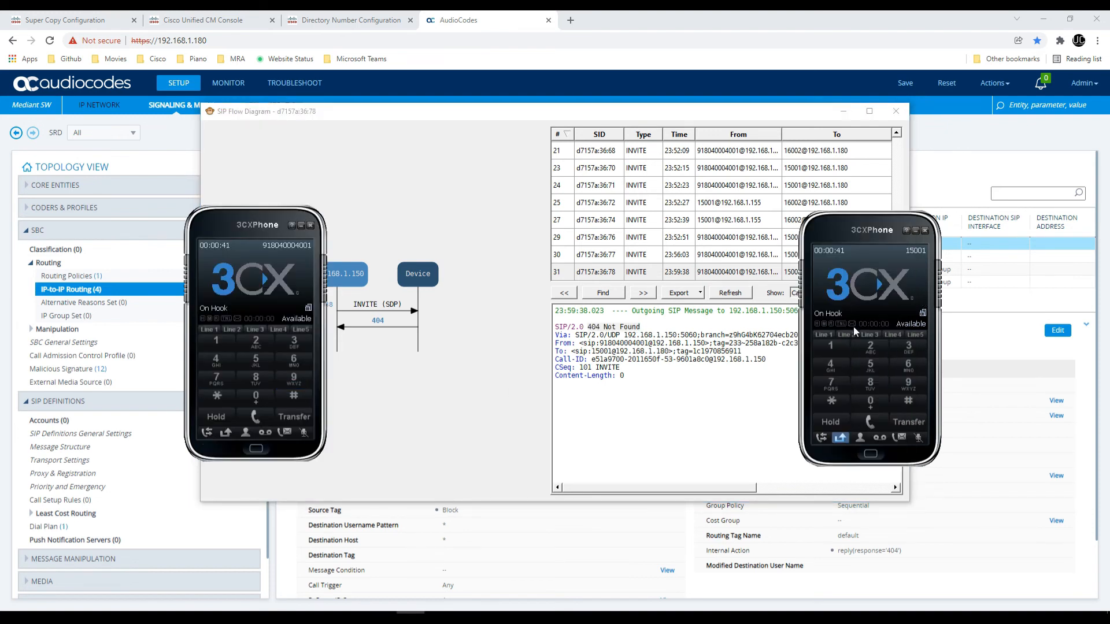
pyautogui.click(843, 111)
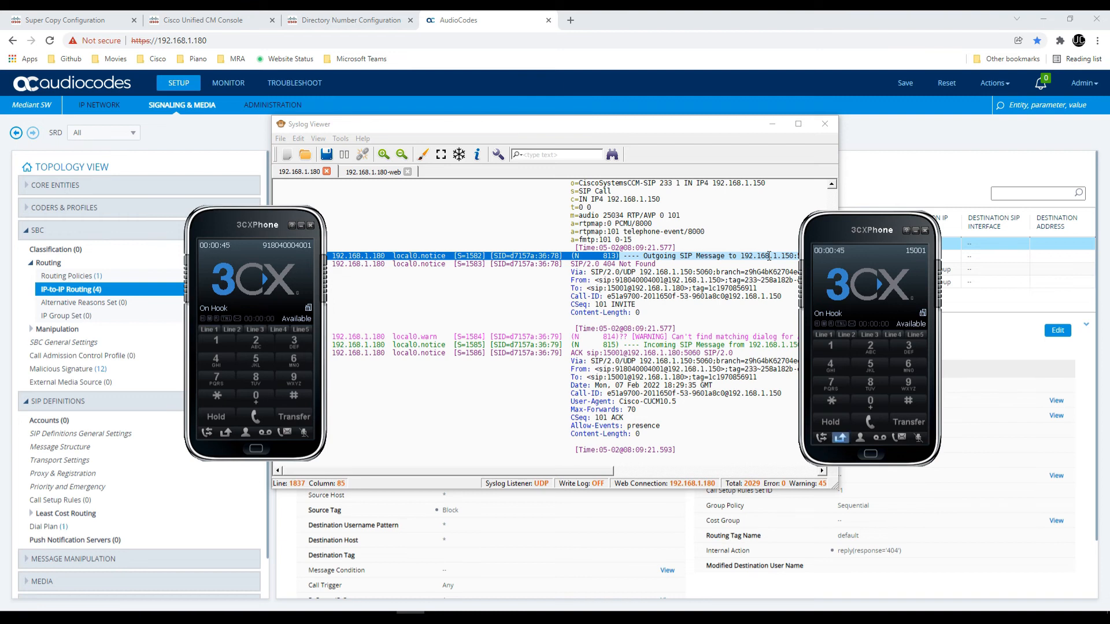
pyautogui.click(251, 124)
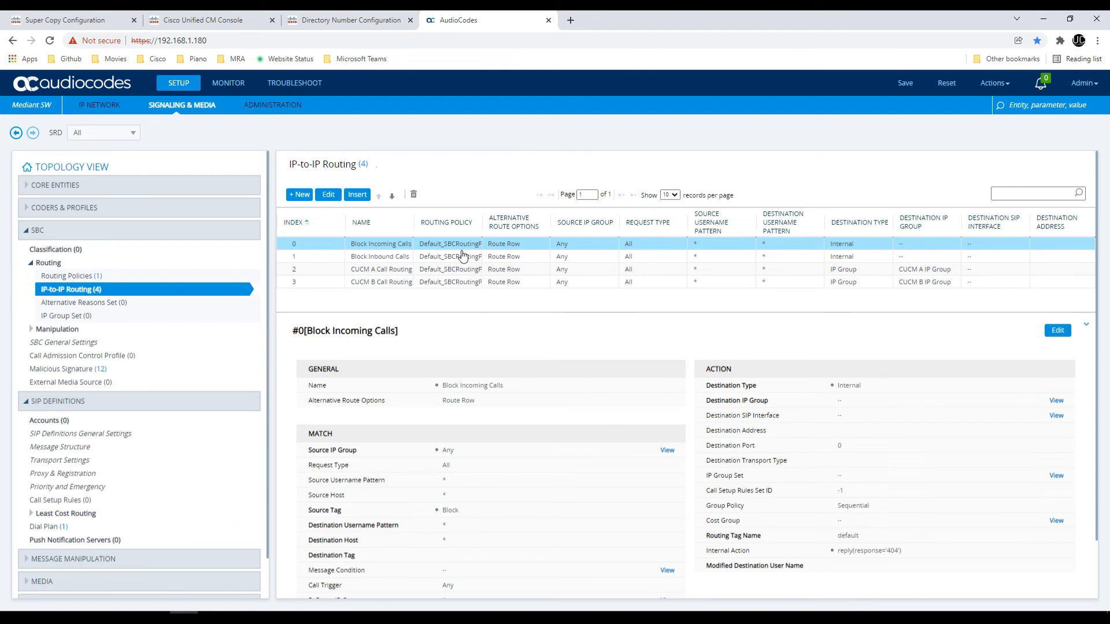
# Move the Block Incoming Calls rule to the end of the IP-to-IP Routing table
pyautogui.click(391, 196)
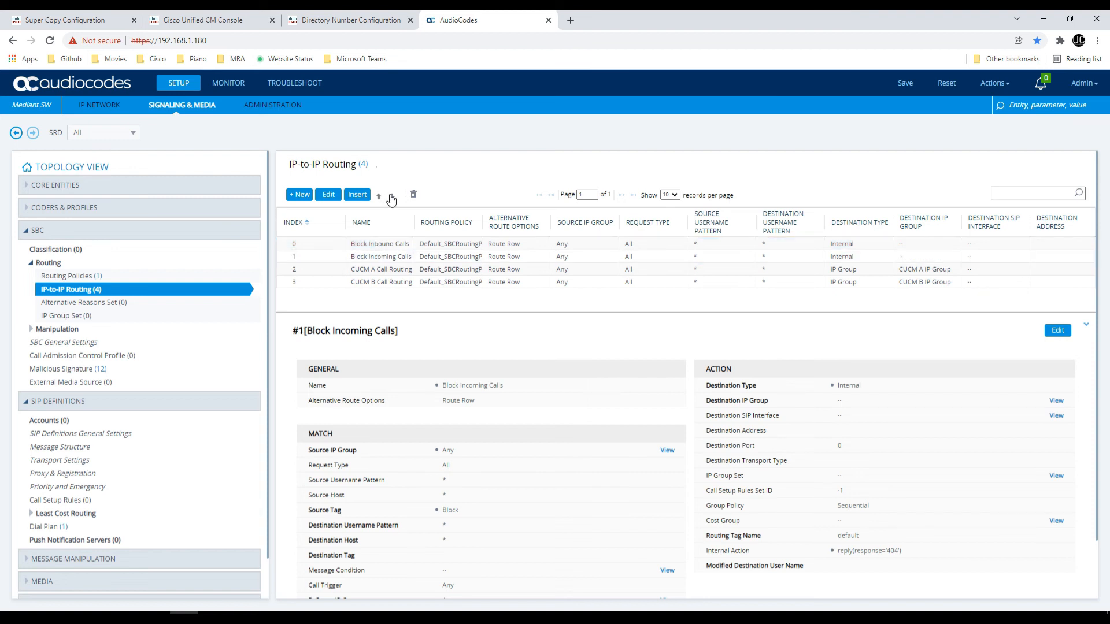
pyautogui.click(391, 197)
pyautogui.click(391, 197)
# Move the CUCM A Call Routing rule below the CUCM B Call Routing rule
pyautogui.click(380, 247)
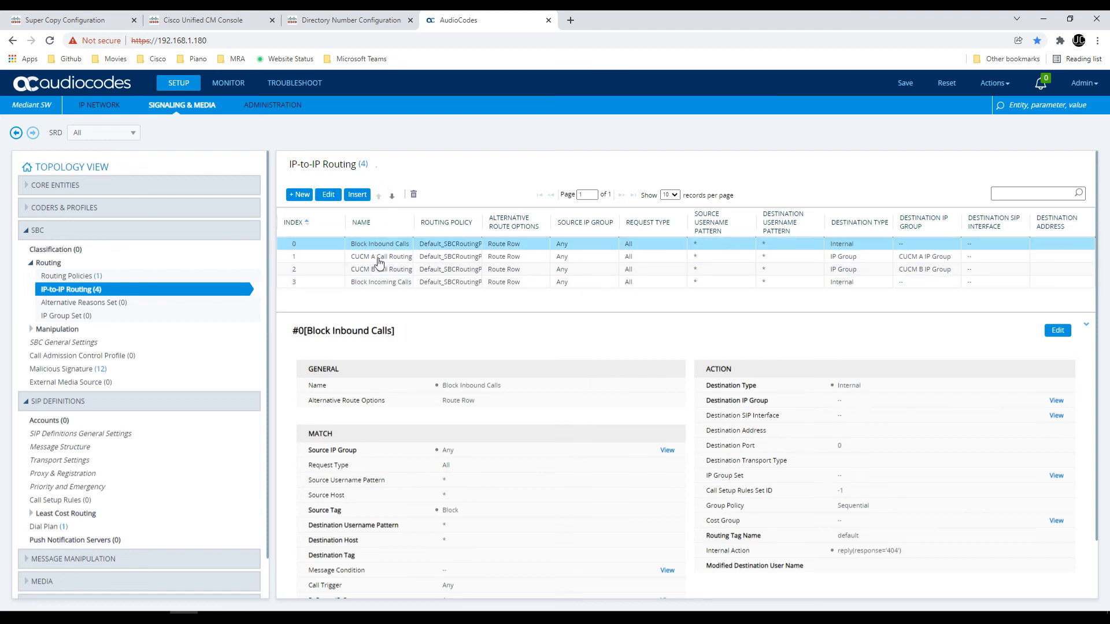
pyautogui.click(392, 197)
pyautogui.click(392, 197)
pyautogui.click(391, 198)
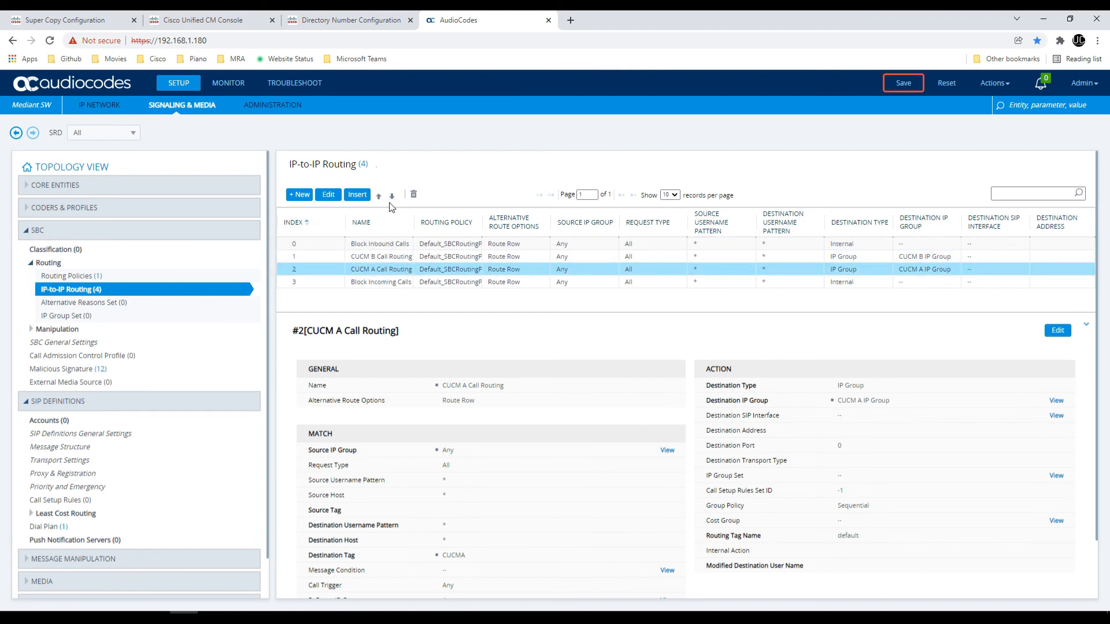
# Move the Block Inbound Calls rule below both CUCM call routing rules and save the configuration
pyautogui.click(388, 245)
pyautogui.click(393, 197)
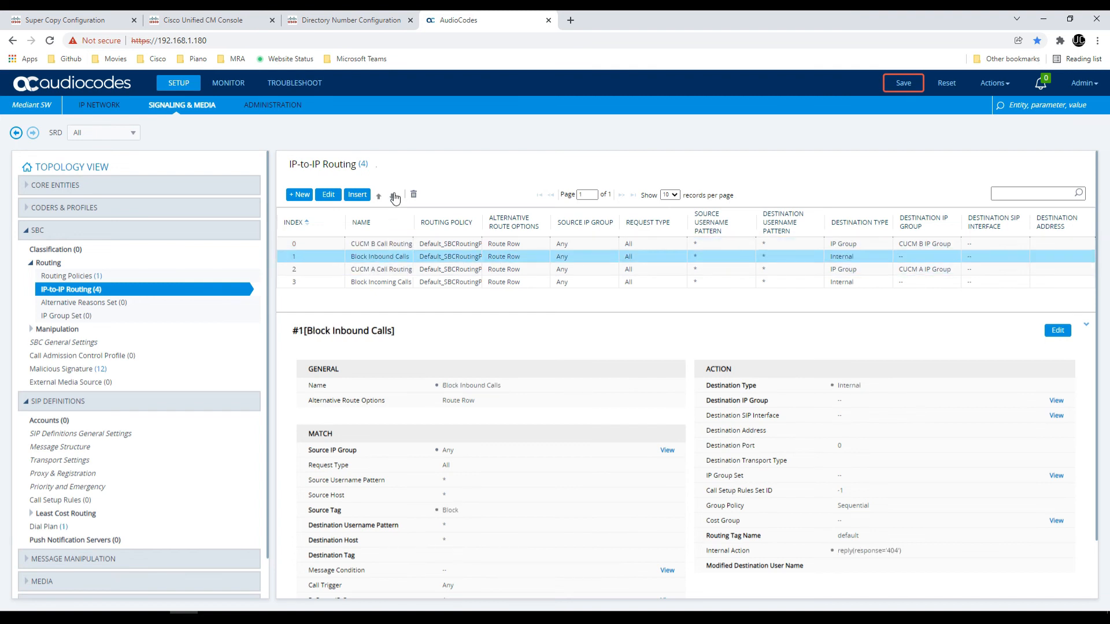
pyautogui.click(394, 197)
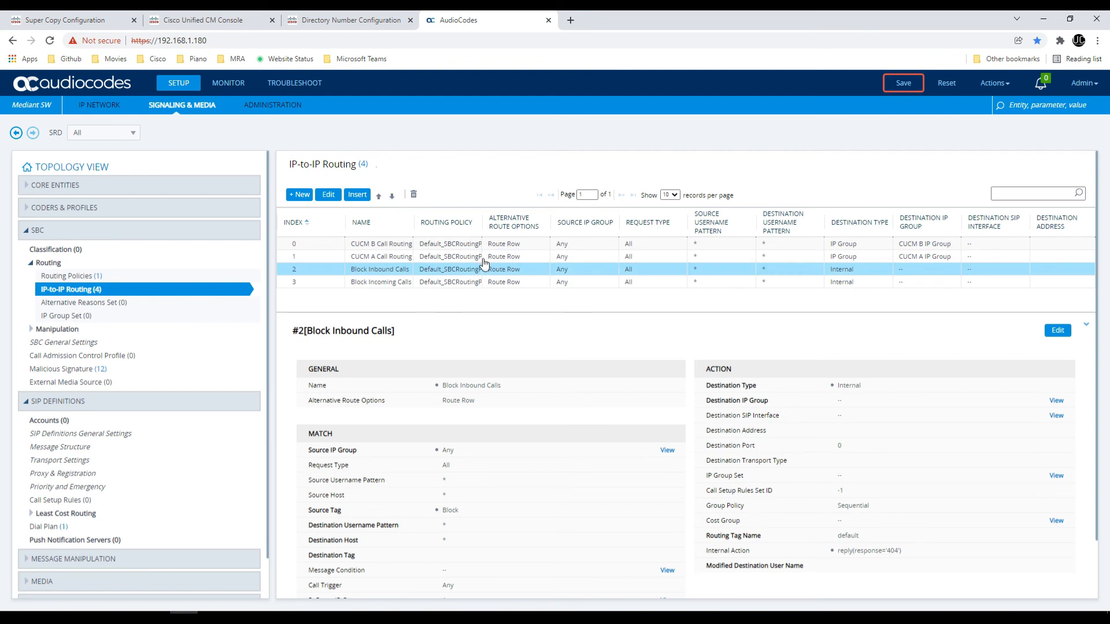
pyautogui.click(903, 82)
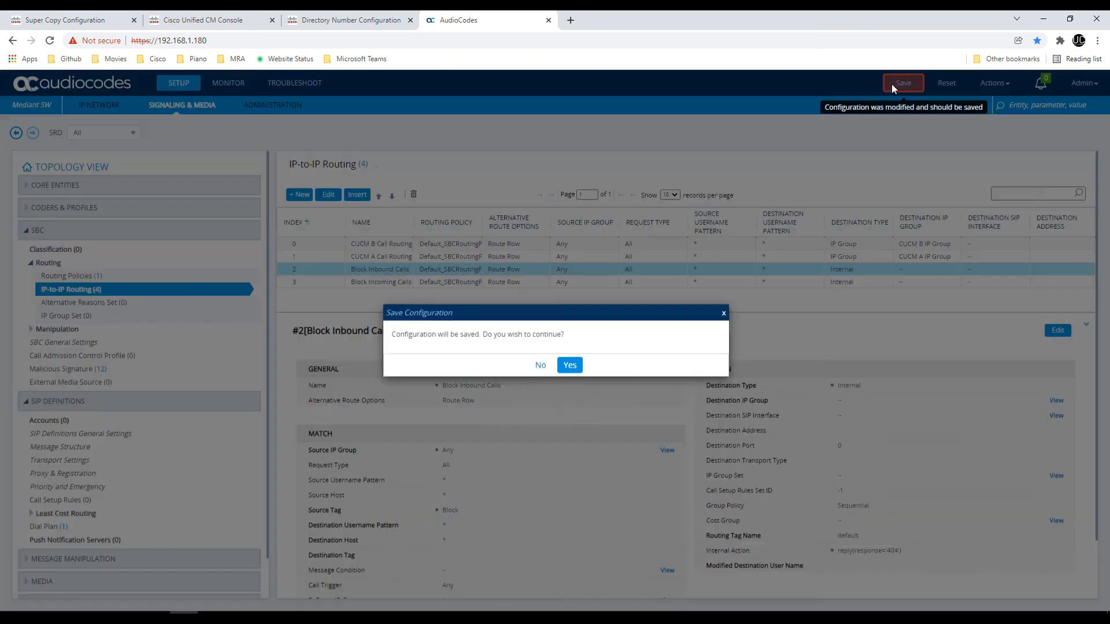
pyautogui.click(569, 366)
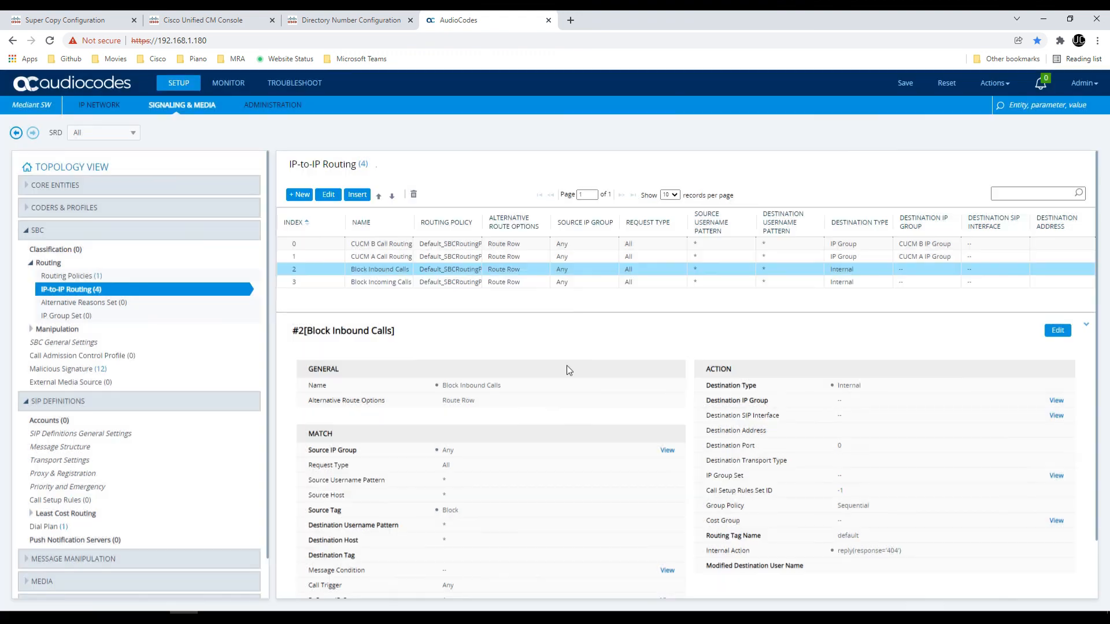
# Switch to the 3CXPhone softphones, call the internal phone again from the external phone, and answer the incoming call
pyautogui.click(413, 617)
pyautogui.click(435, 616)
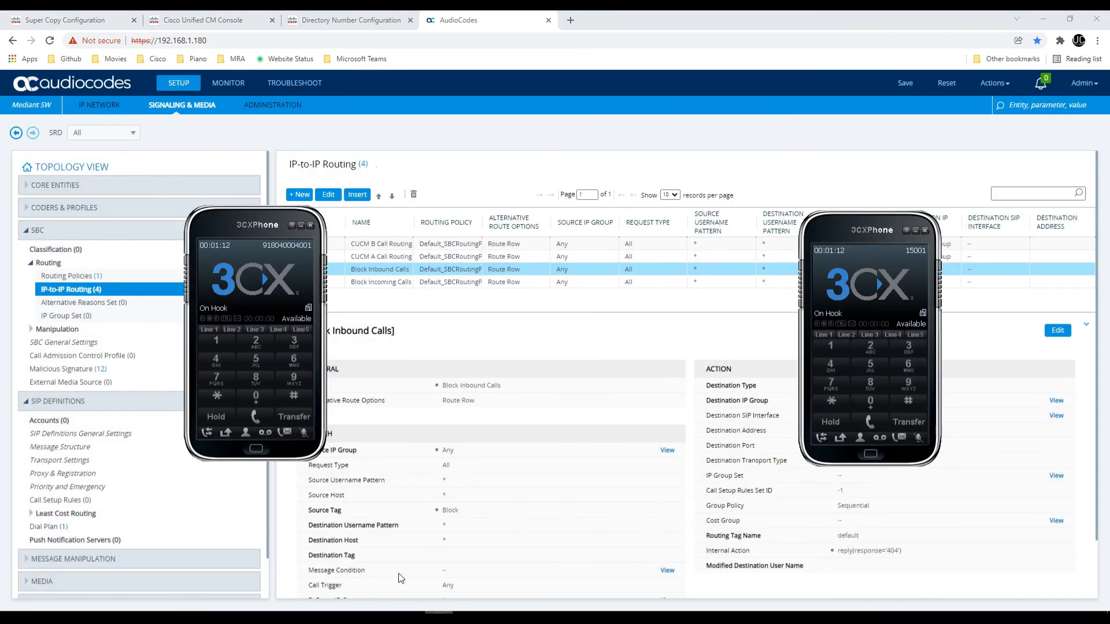
pyautogui.click(269, 417)
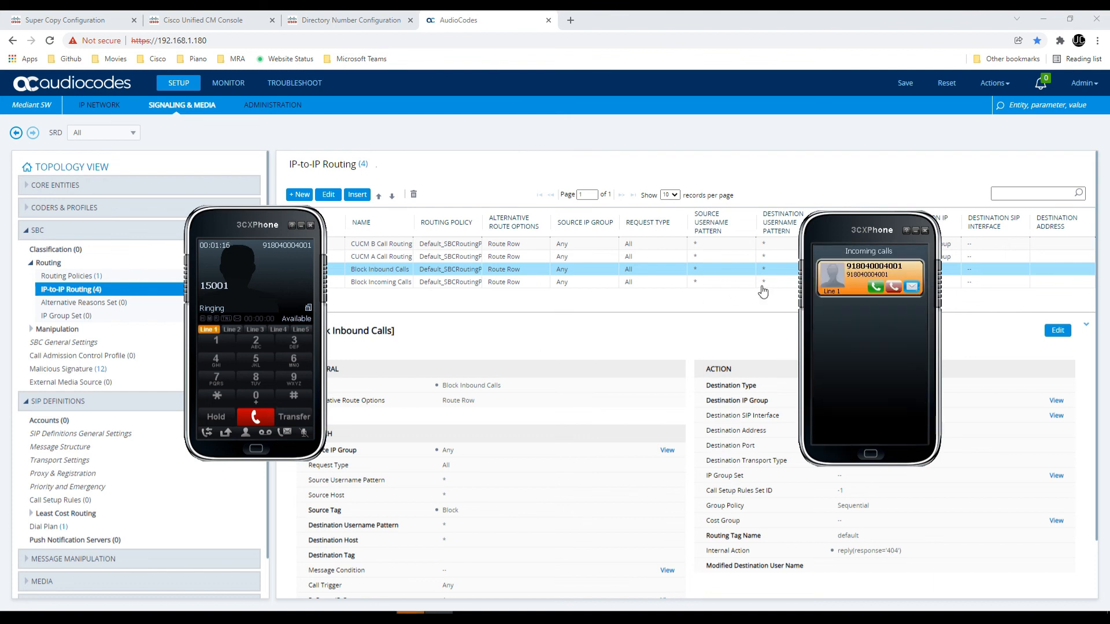
pyautogui.click(868, 292)
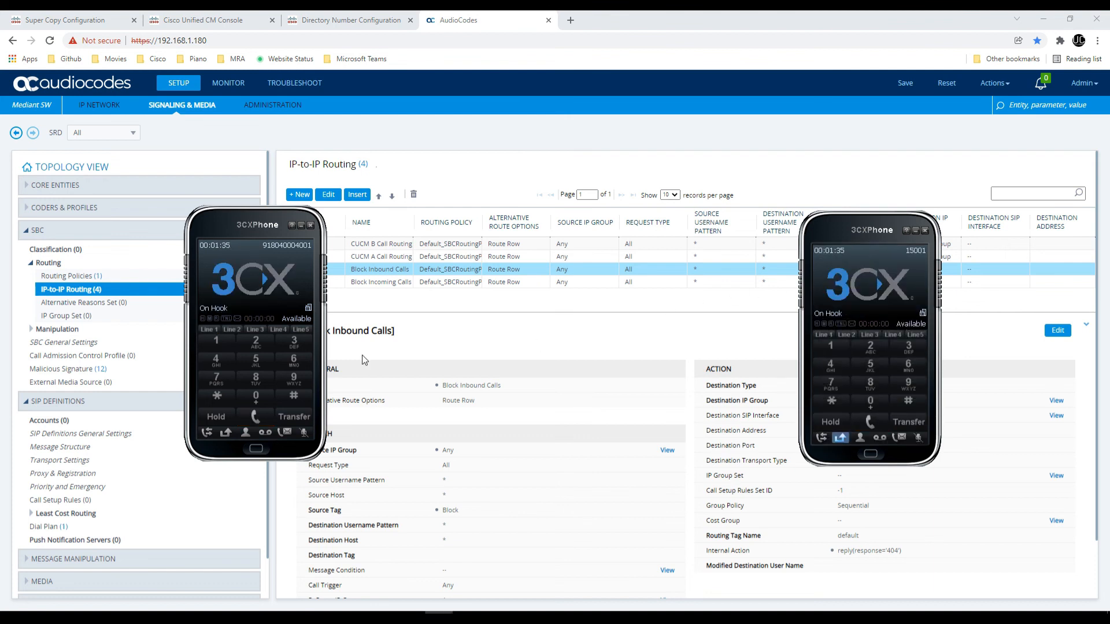